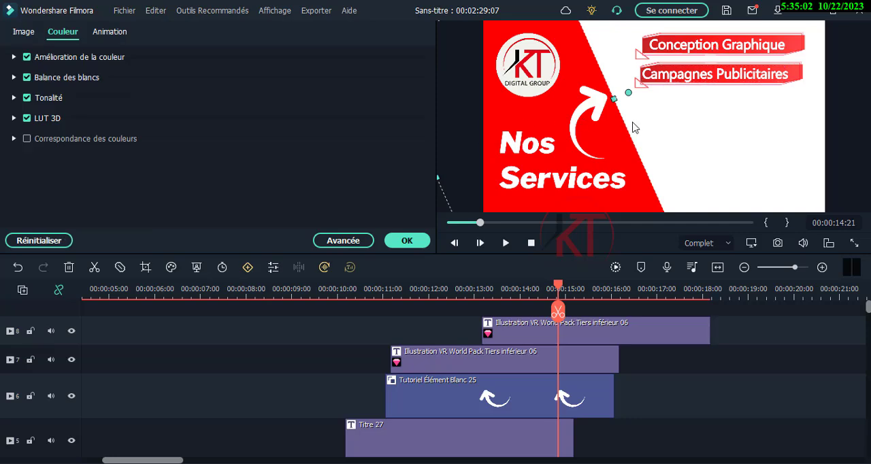
- Shrink the Campagnes Publicitaires title text to size 26 and the Conception Graphique text to size 27 within their red banners
{"action": "left_click", "coordinate": [711, 75]}
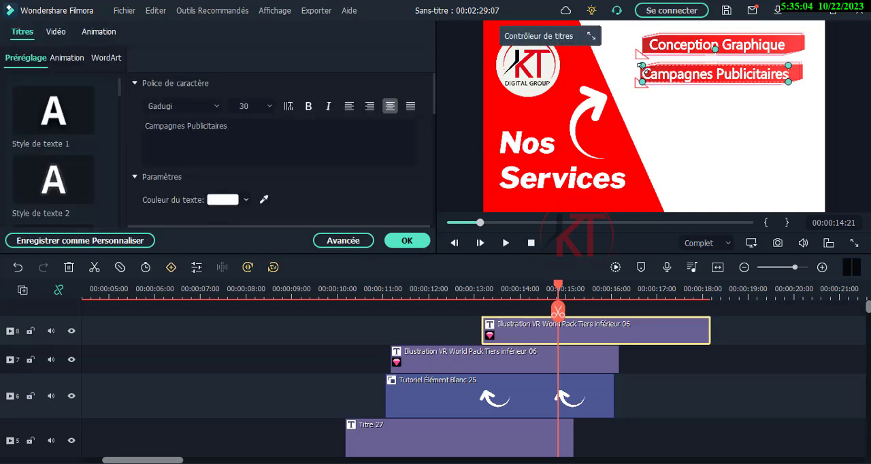
{"action": "left_click_drag", "start_coordinate": [643, 65], "coordinate": [700, 76]}
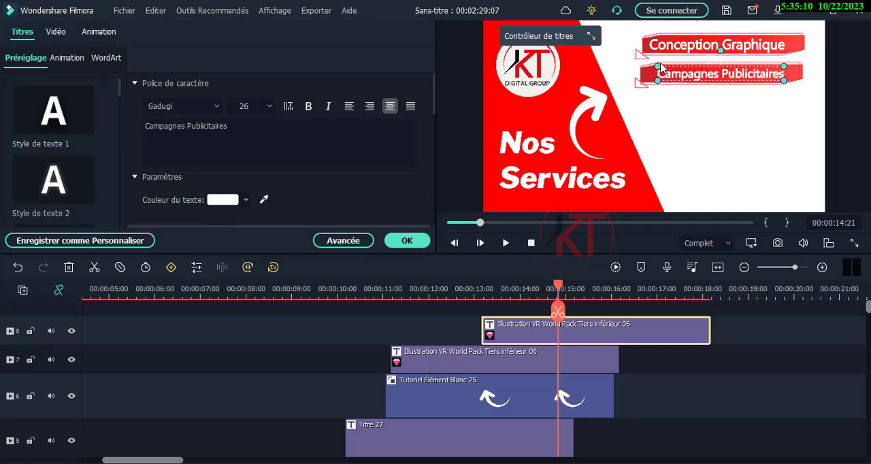
{"action": "left_click", "coordinate": [693, 47]}
{"action": "mouse_move", "coordinate": [649, 34]}
{"action": "left_mouse_down"}
{"action": "mouse_move", "coordinate": [621, 33]}
{"action": "mouse_move", "coordinate": [663, 36]}
{"action": "left_mouse_up"}
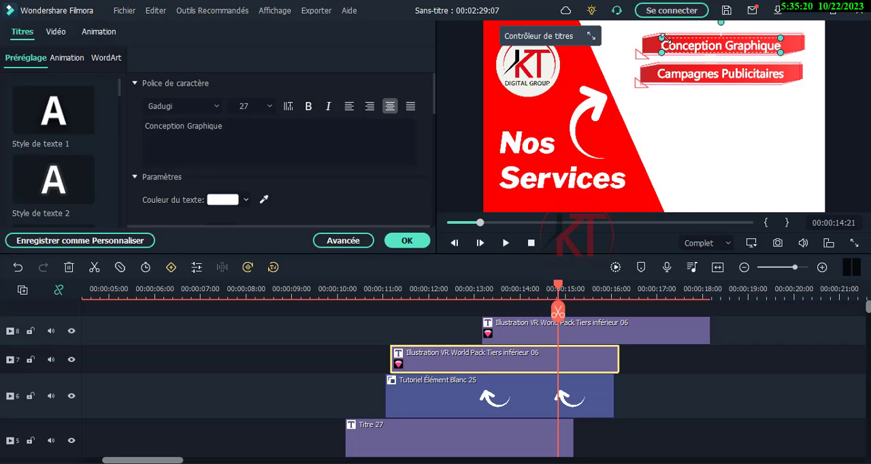
{"action": "left_click", "coordinate": [476, 178]}
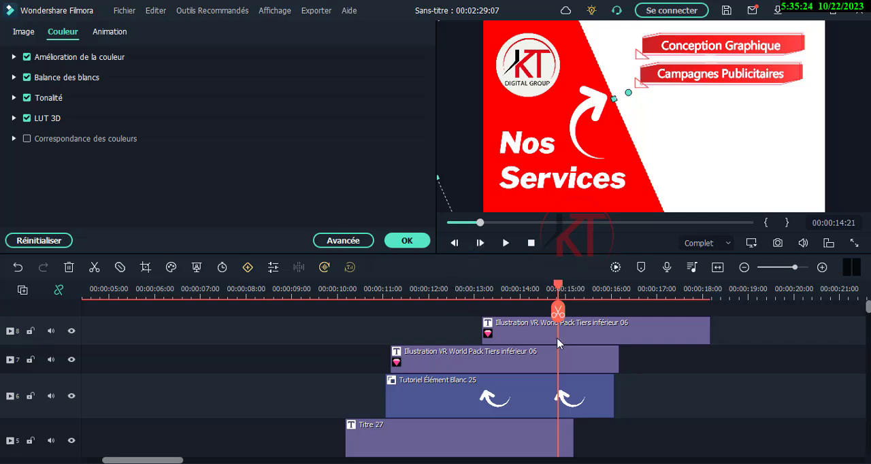
- Extend the Blanc background clip to about 24 seconds and the Rouge clip to about 25.5 seconds on the timeline
{"action": "scroll", "coordinate": [553, 375], "scroll_direction": "down", "scroll_amount": 5}
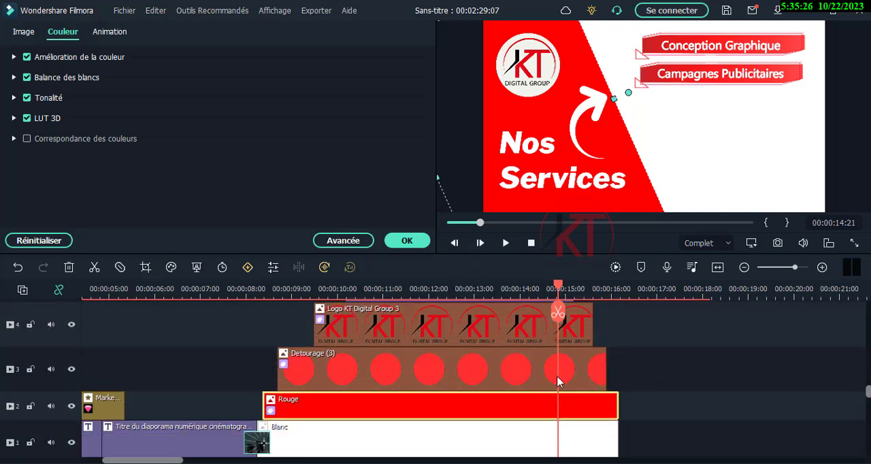
{"action": "scroll", "coordinate": [640, 408], "scroll_direction": "down", "scroll_amount": 1}
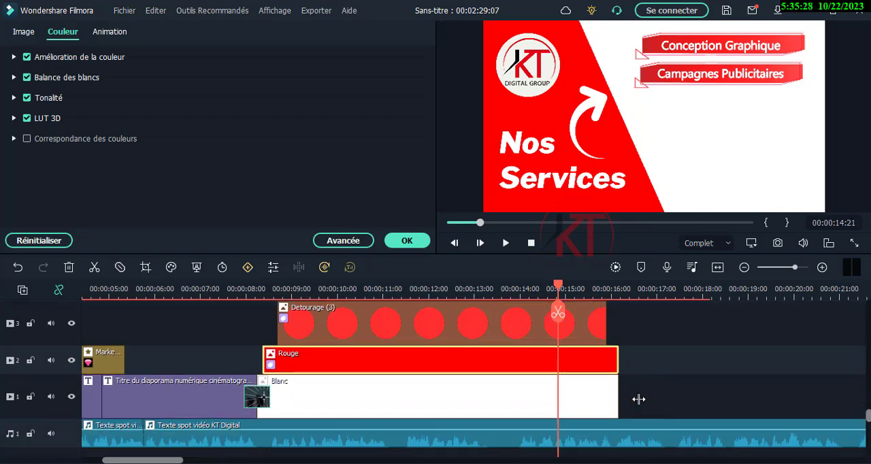
{"action": "left_click_drag", "start_coordinate": [638, 400], "coordinate": [862, 395]}
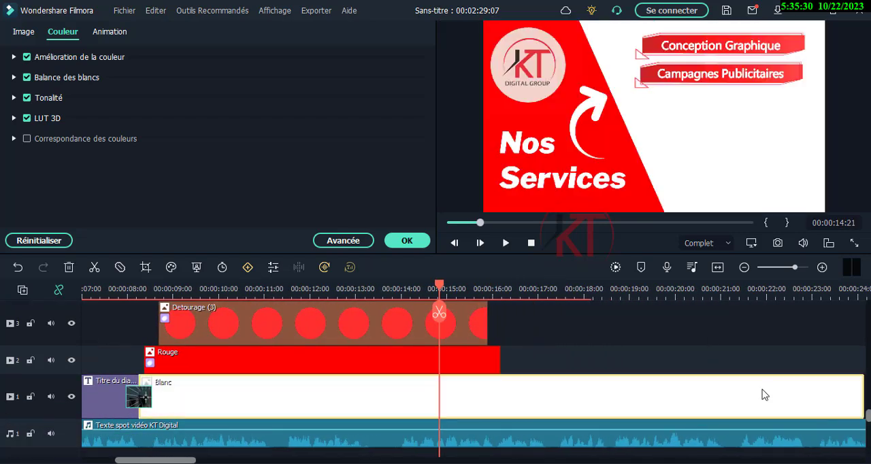
{"action": "left_click_drag", "start_coordinate": [499, 355], "coordinate": [860, 358]}
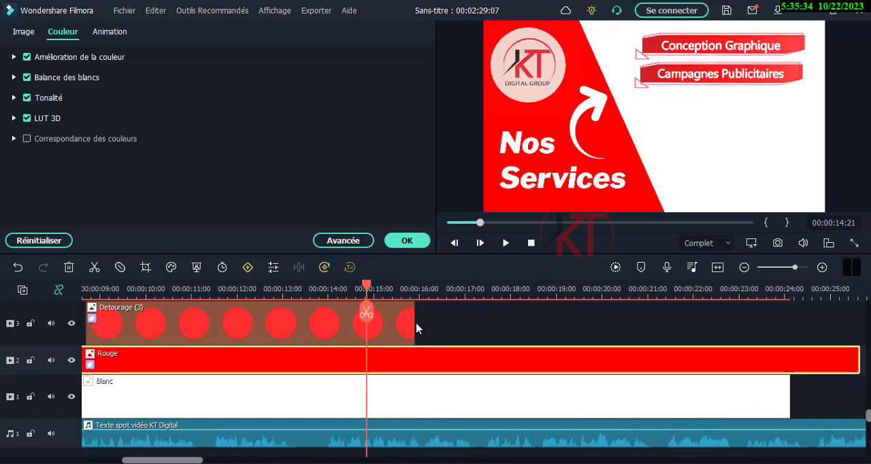
- Extend the Detourage (3) clip to about 23 seconds and the Logo KT Digital Group 3 clip to about 22.5 seconds
{"action": "left_click_drag", "start_coordinate": [414, 327], "coordinate": [729, 332]}
{"action": "scroll", "coordinate": [502, 392], "scroll_direction": "up", "scroll_amount": 3}
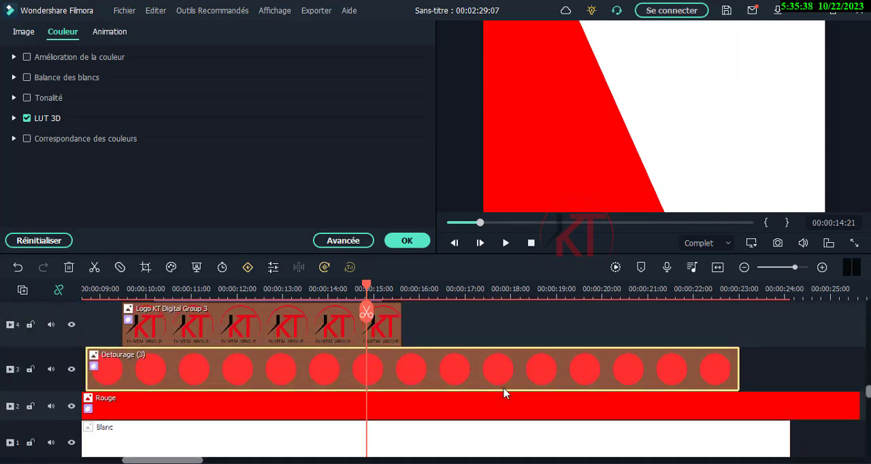
{"action": "left_click", "coordinate": [376, 381]}
{"action": "left_click_drag", "start_coordinate": [399, 369], "coordinate": [719, 375]}
- Extend the Titre 27 clip on track 5 to about 20 seconds
{"action": "scroll", "coordinate": [460, 402], "scroll_direction": "up", "scroll_amount": 3}
{"action": "scroll", "coordinate": [454, 401], "scroll_direction": "down", "scroll_amount": 1}
{"action": "scroll", "coordinate": [409, 412], "scroll_direction": "up", "scroll_amount": 1}
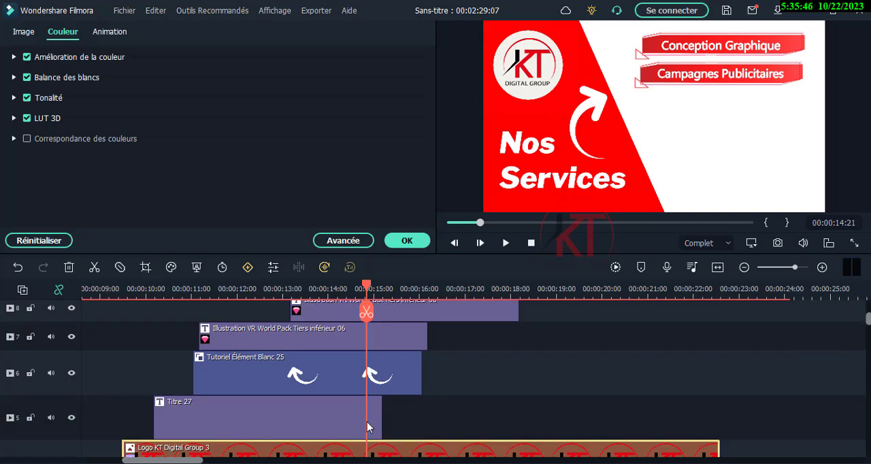
{"action": "left_click", "coordinate": [367, 422]}
{"action": "left_click_drag", "start_coordinate": [382, 422], "coordinate": [598, 421]}
- Try to lengthen the Tutoriel Élément Blanc 25 arrow clip on track 6 past its original end
{"action": "left_click", "coordinate": [397, 373]}
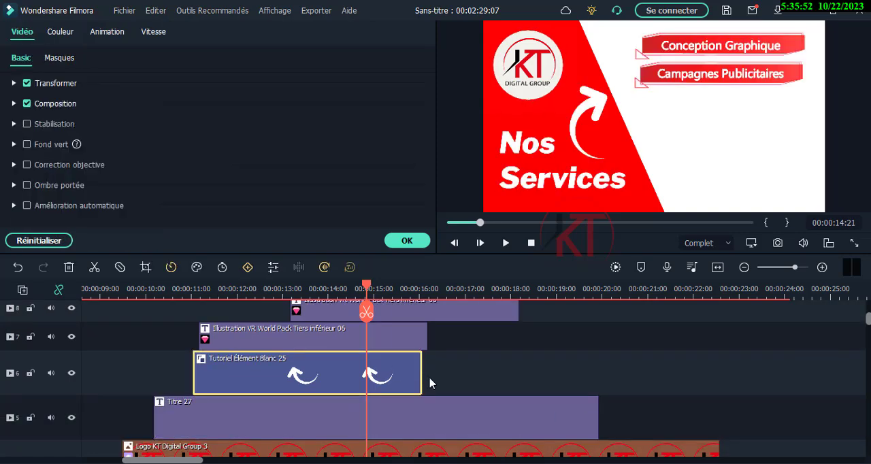
{"action": "left_click_drag", "start_coordinate": [420, 371], "coordinate": [458, 375]}
{"action": "left_click", "coordinate": [409, 344]}
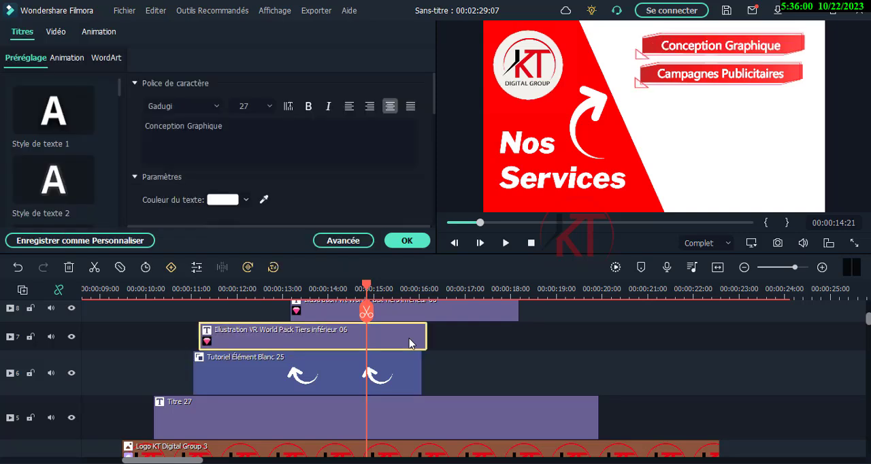
{"action": "left_click", "coordinate": [384, 383]}
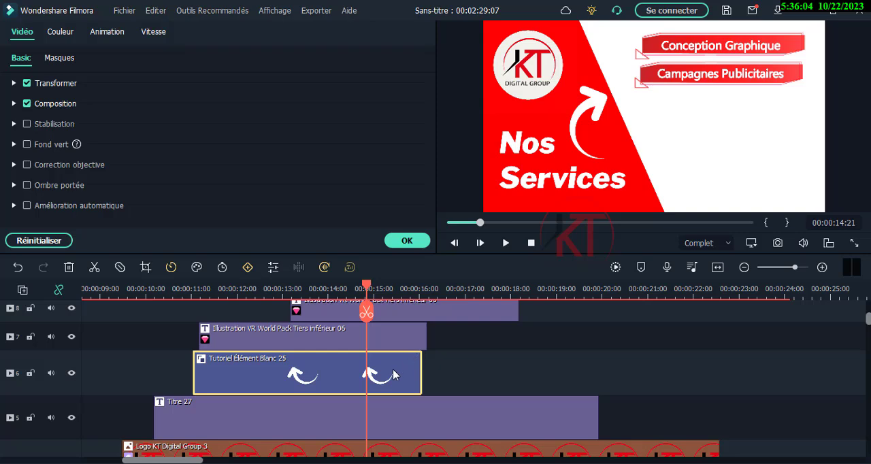
- Duplicate the Tutoriel Élément Blanc 25 arrow clip at about 16 seconds, directly after the original
{"action": "scroll", "coordinate": [393, 373], "scroll_direction": "up", "scroll_amount": 1}
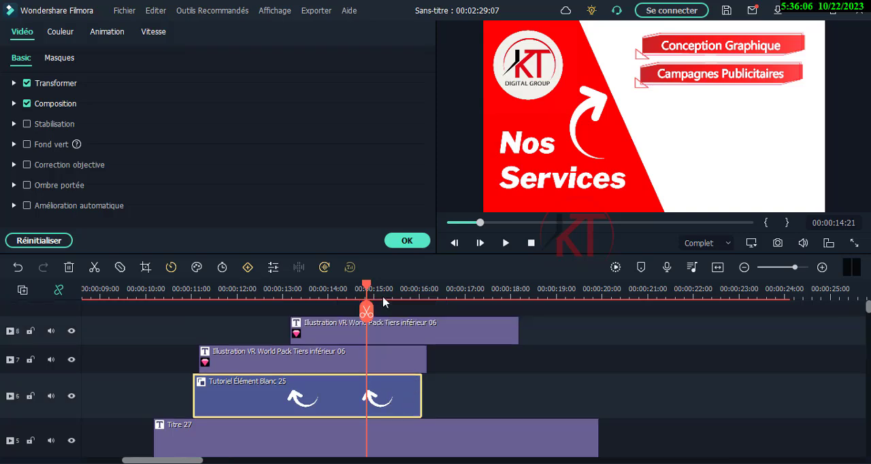
{"action": "left_click_drag", "start_coordinate": [369, 288], "coordinate": [423, 294]}
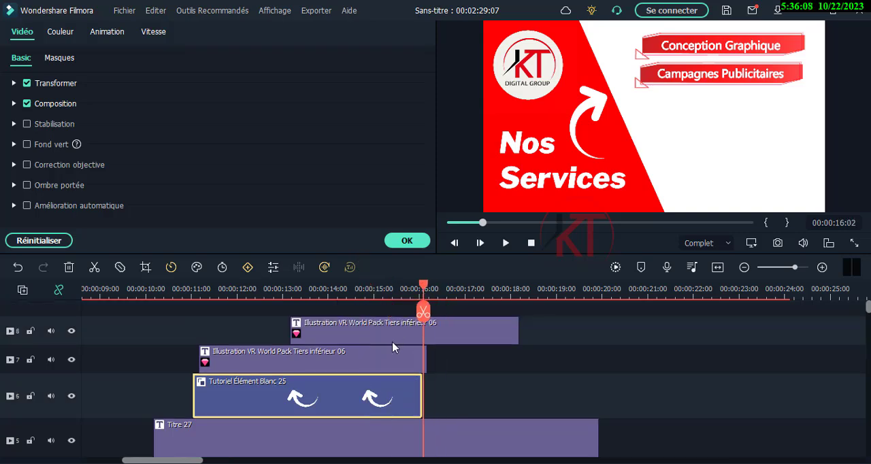
{"action": "right_click", "coordinate": [385, 384]}
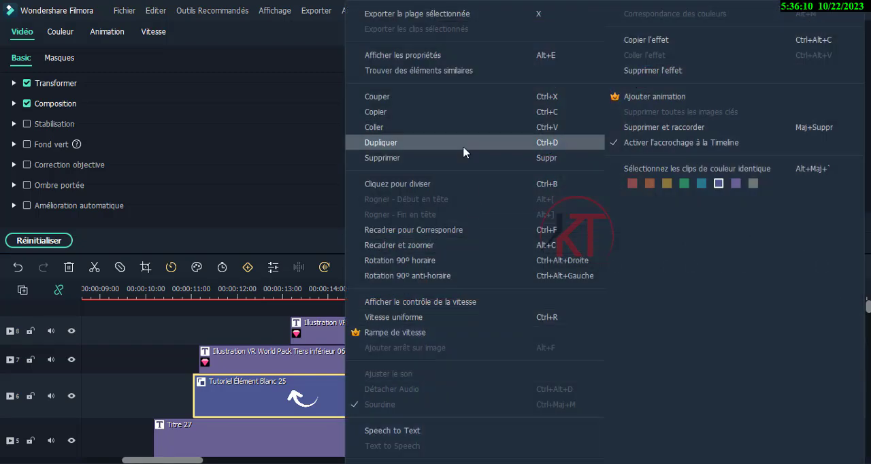
{"action": "left_click", "coordinate": [464, 152]}
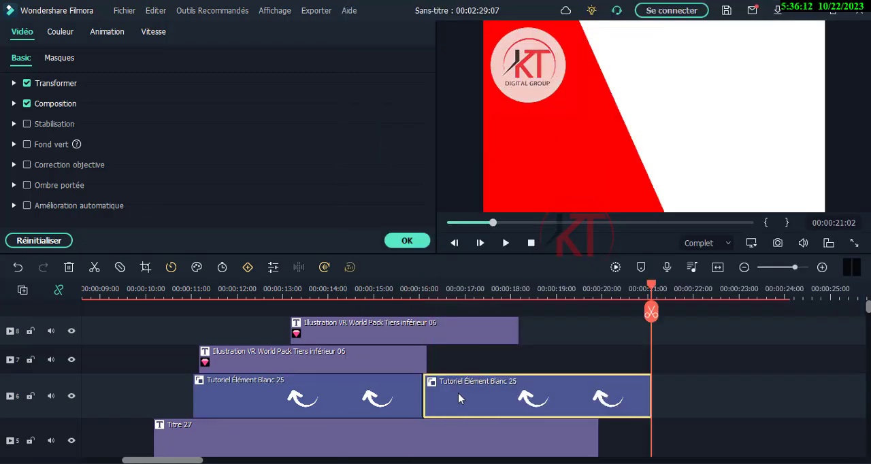
- Apply the Aucune animation preset from the legacy motions to the duplicated arrow clip
{"action": "left_click", "coordinate": [104, 34]}
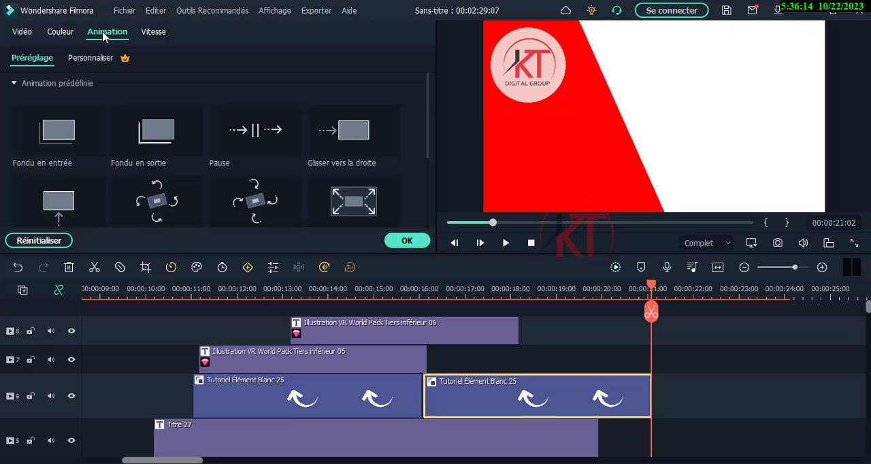
{"action": "scroll", "coordinate": [88, 158], "scroll_direction": "down", "scroll_amount": 3}
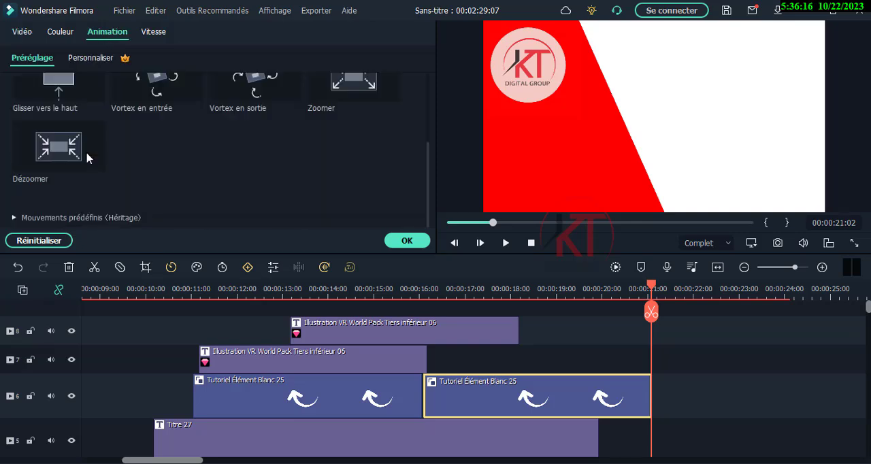
{"action": "scroll", "coordinate": [88, 158], "scroll_direction": "up", "scroll_amount": 3}
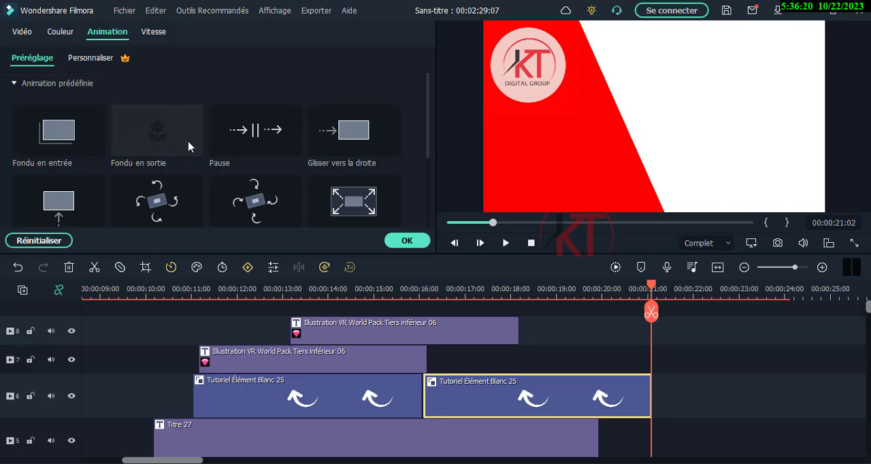
{"action": "scroll", "coordinate": [189, 147], "scroll_direction": "down", "scroll_amount": 3}
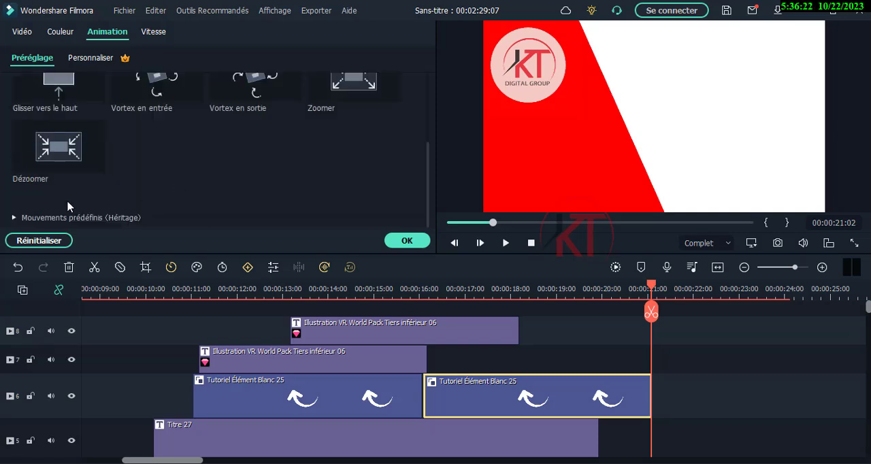
{"action": "left_click", "coordinate": [14, 218]}
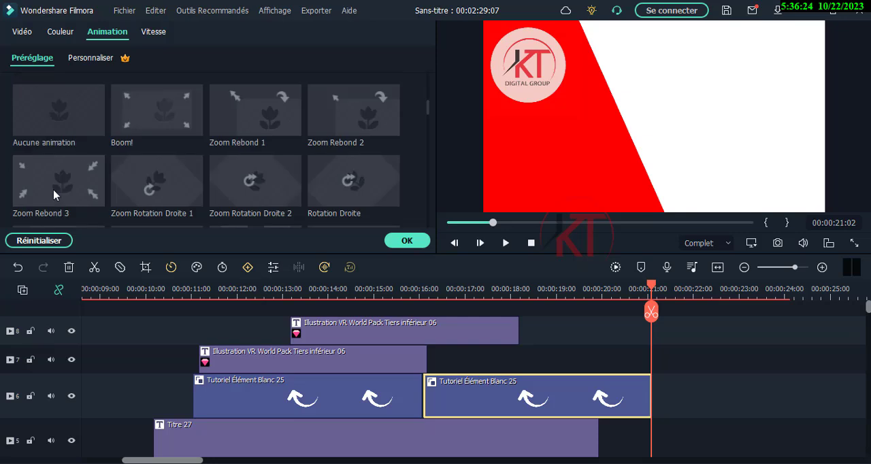
{"action": "left_click", "coordinate": [56, 109]}
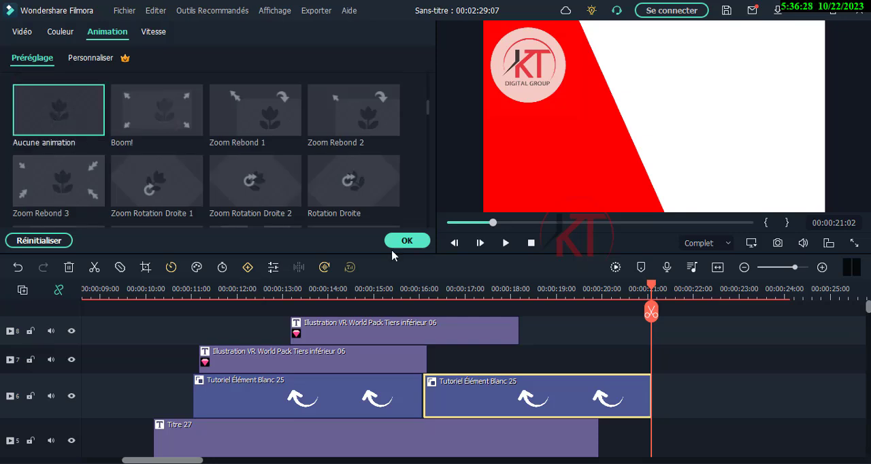
- Preview the transition between the two arrow clips from about 15 seconds, and delete the duplicated arrow clip
{"action": "left_click_drag", "start_coordinate": [647, 291], "coordinate": [392, 307]}
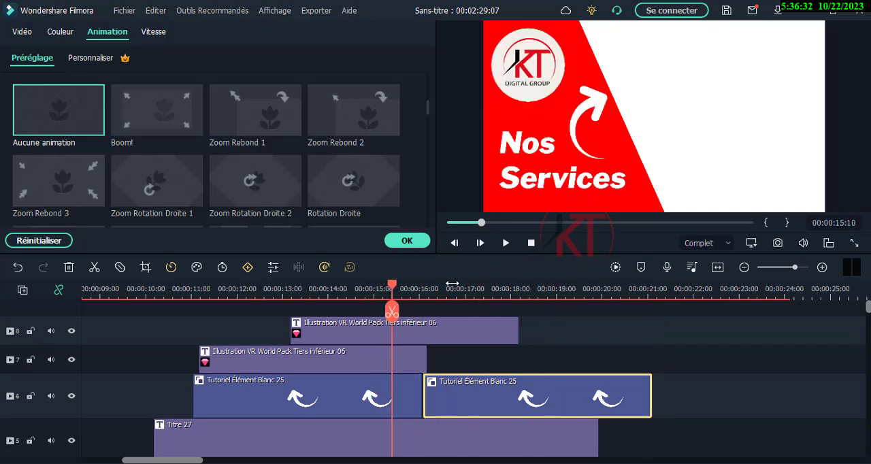
{"action": "left_click", "coordinate": [506, 245]}
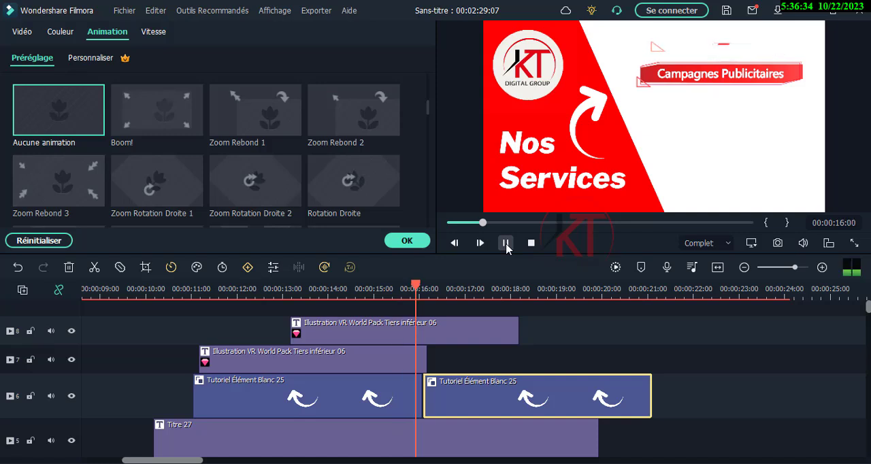
{"action": "left_click", "coordinate": [506, 243]}
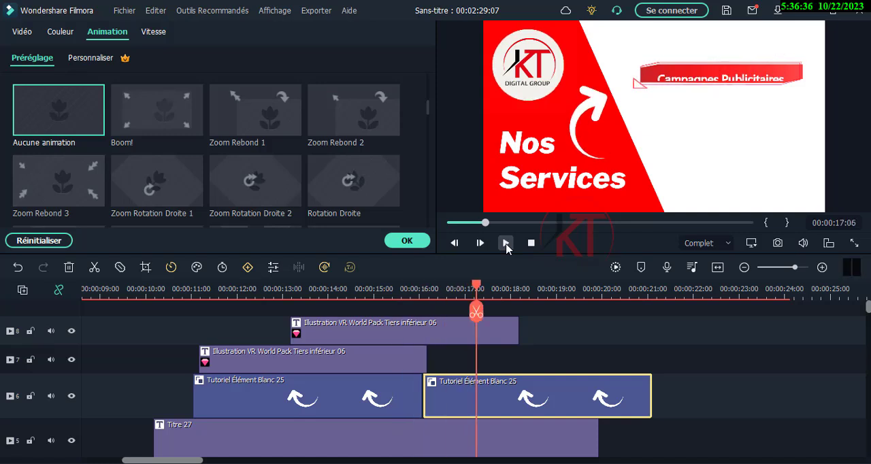
{"action": "left_click", "coordinate": [408, 241]}
{"action": "key", "text": "Delete"}
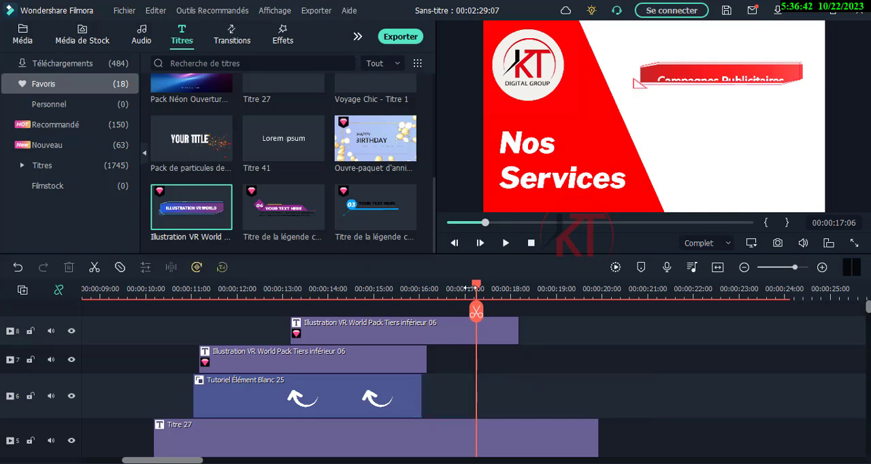
- Play back the services scene from about 11 seconds to check the timing of the arrow and title banners
{"action": "left_click_drag", "start_coordinate": [463, 289], "coordinate": [188, 312]}
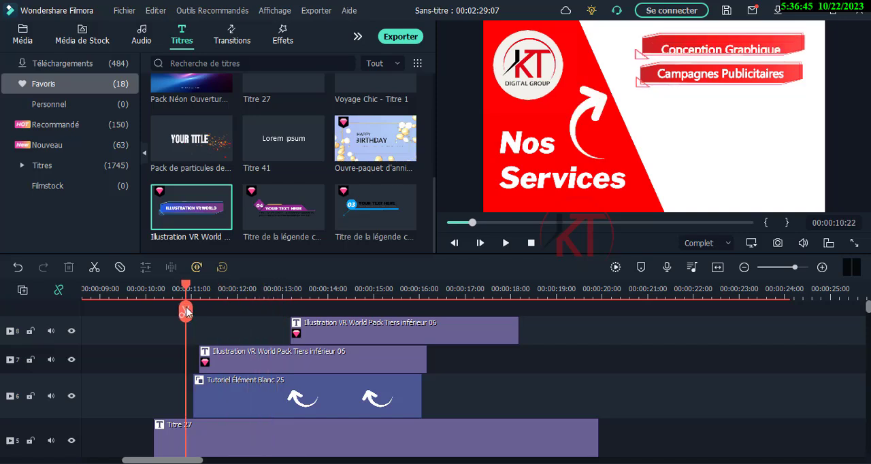
{"action": "left_click", "coordinate": [506, 245]}
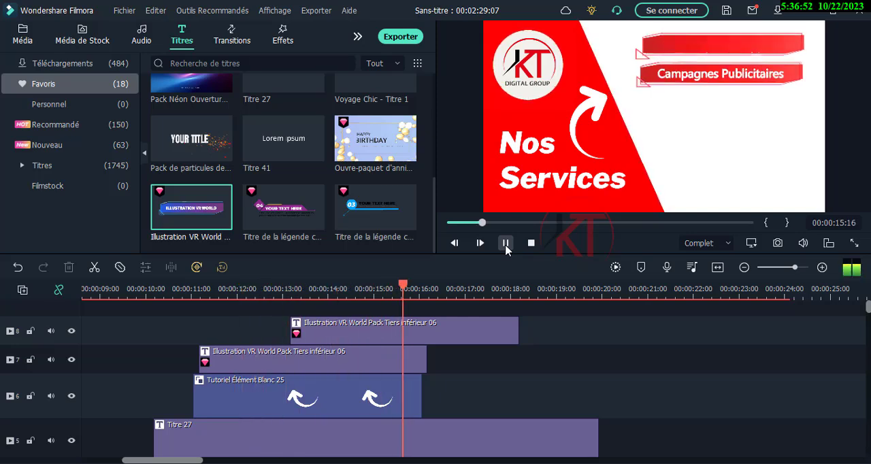
{"action": "left_click", "coordinate": [506, 245]}
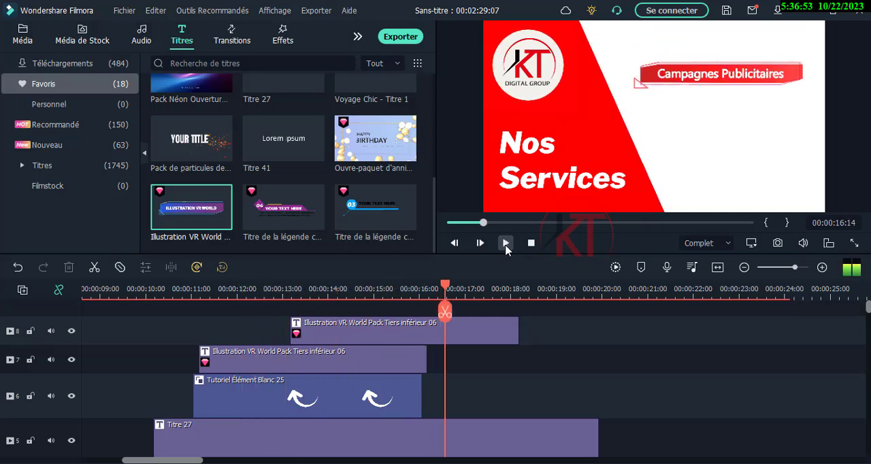
- Extend the Conception Graphique title clip to the end of Titre 27 and the Campagnes Publicitaires clip to about 21 seconds
{"action": "left_click", "coordinate": [412, 359]}
{"action": "left_click_drag", "start_coordinate": [427, 365], "coordinate": [598, 360]}
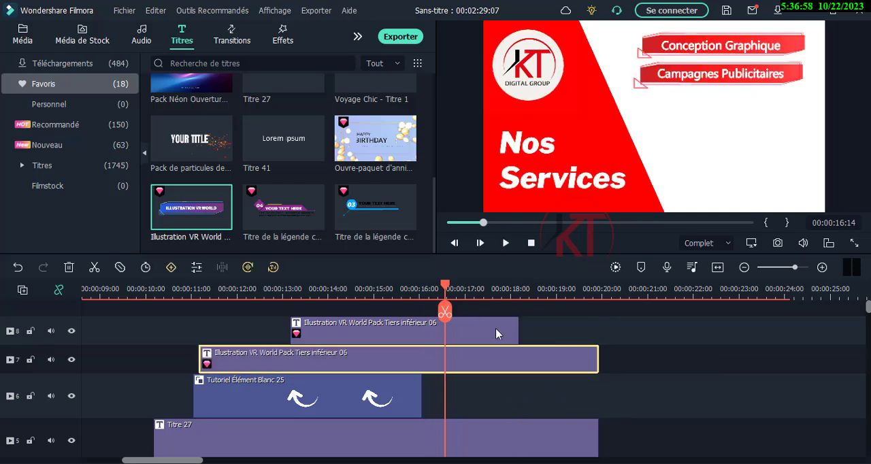
{"action": "left_click", "coordinate": [514, 330]}
{"action": "left_click_drag", "start_coordinate": [518, 331], "coordinate": [649, 331]}
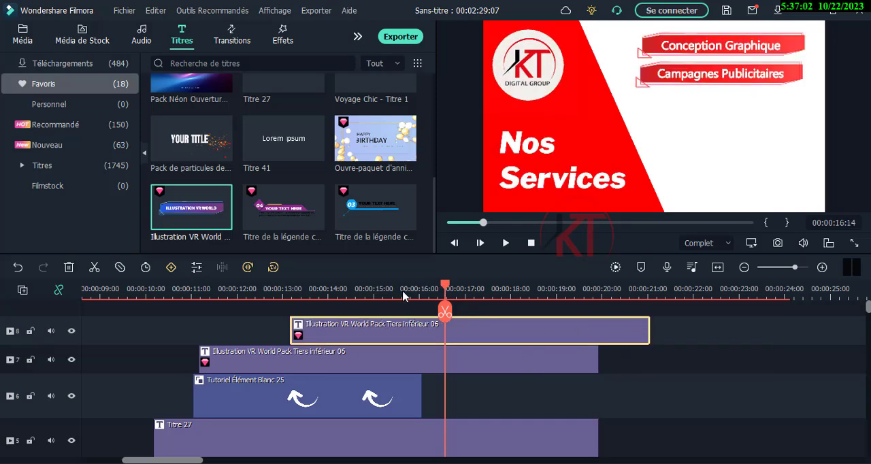
- Play back the scene from about 13 seconds to check the timing of the extended title banners
{"action": "left_click_drag", "start_coordinate": [403, 295], "coordinate": [291, 295]}
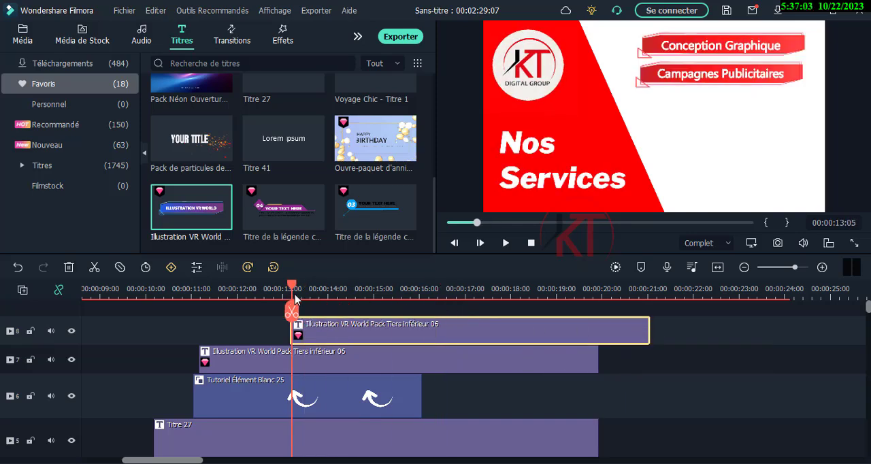
{"action": "left_click", "coordinate": [505, 244]}
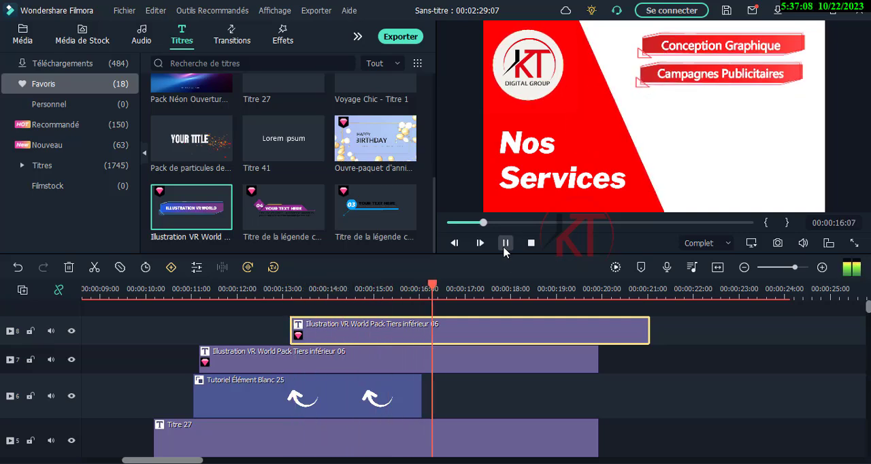
{"action": "left_click", "coordinate": [505, 246]}
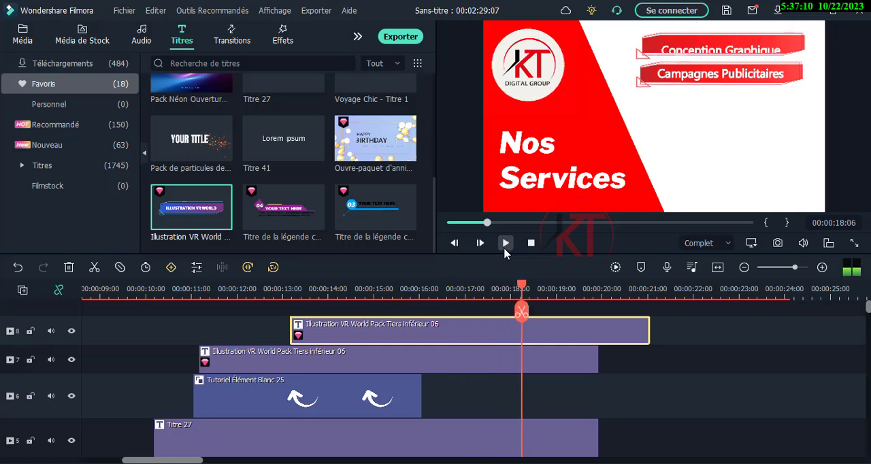
- Paste two copies of the Tutoriel Élément Blanc 25 arrow clip end to end after the original, filling the track to about 26 seconds
{"action": "left_click_drag", "start_coordinate": [519, 288], "coordinate": [507, 295]}
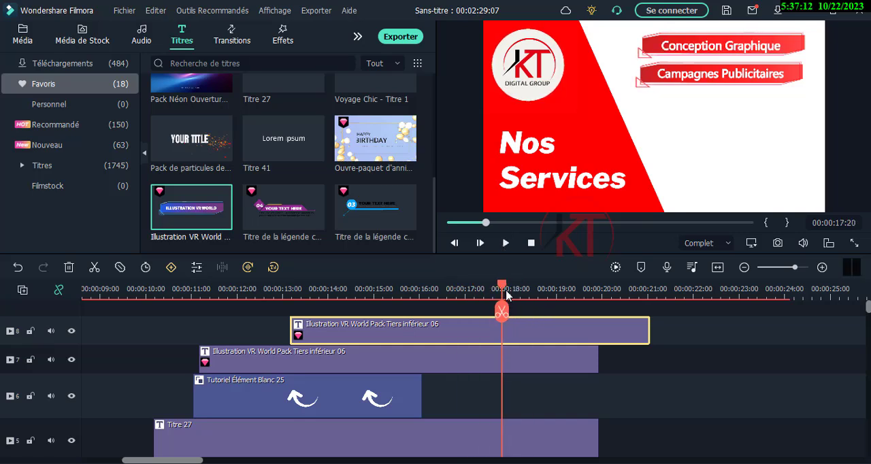
{"action": "left_click", "coordinate": [415, 403]}
{"action": "left_click_drag", "start_coordinate": [420, 392], "coordinate": [494, 398]}
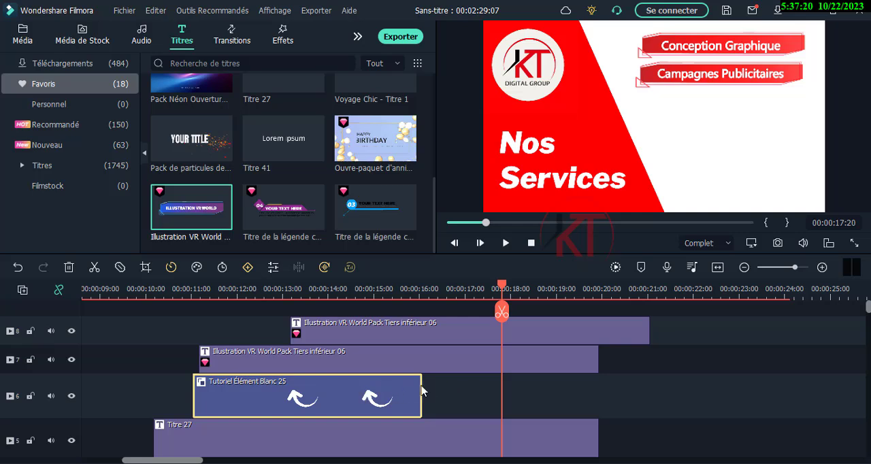
{"action": "left_click_drag", "start_coordinate": [504, 289], "coordinate": [426, 291]}
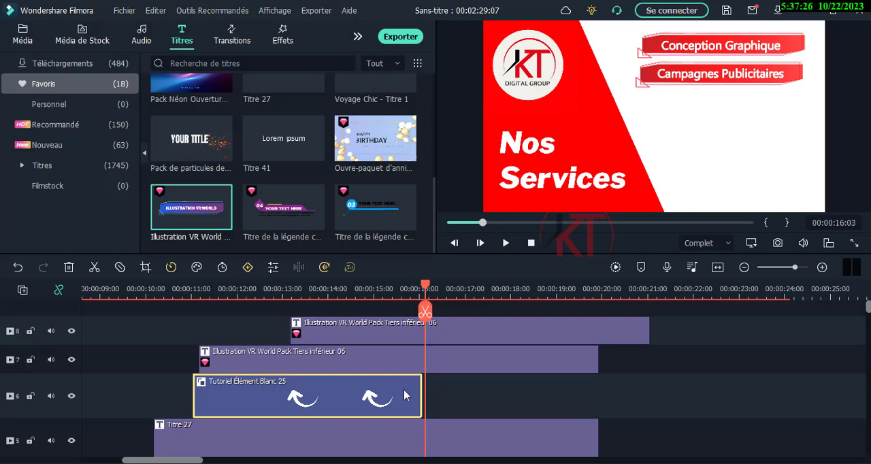
{"action": "key", "text": "ctrl+v"}
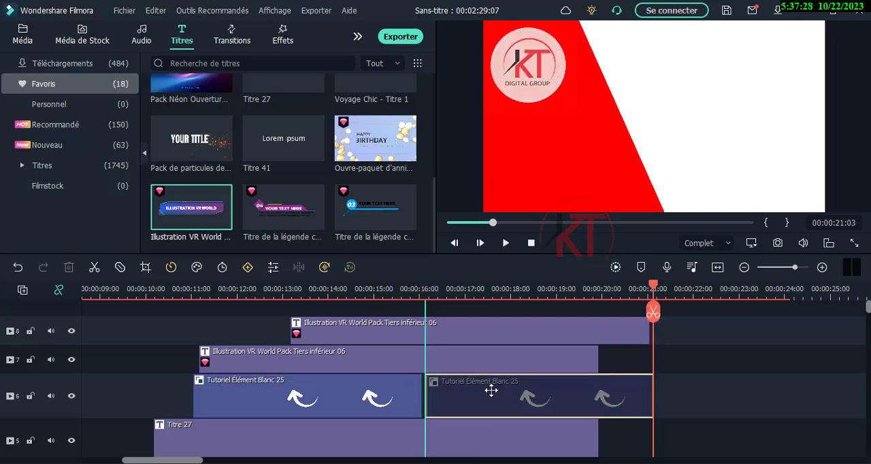
{"action": "left_click_drag", "start_coordinate": [492, 390], "coordinate": [489, 392]}
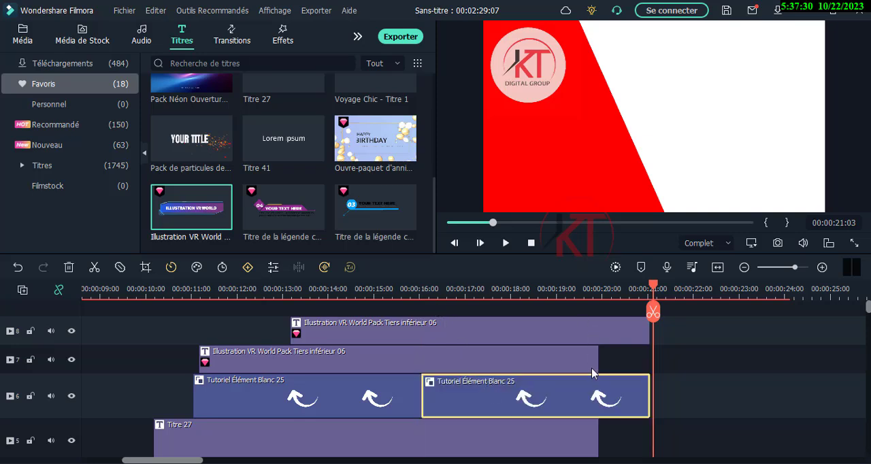
{"action": "left_click", "coordinate": [678, 399]}
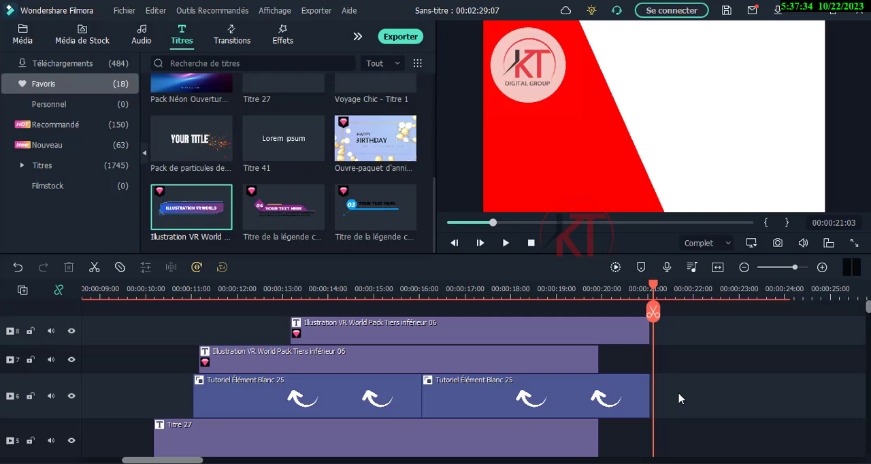
{"action": "left_click", "coordinate": [643, 396]}
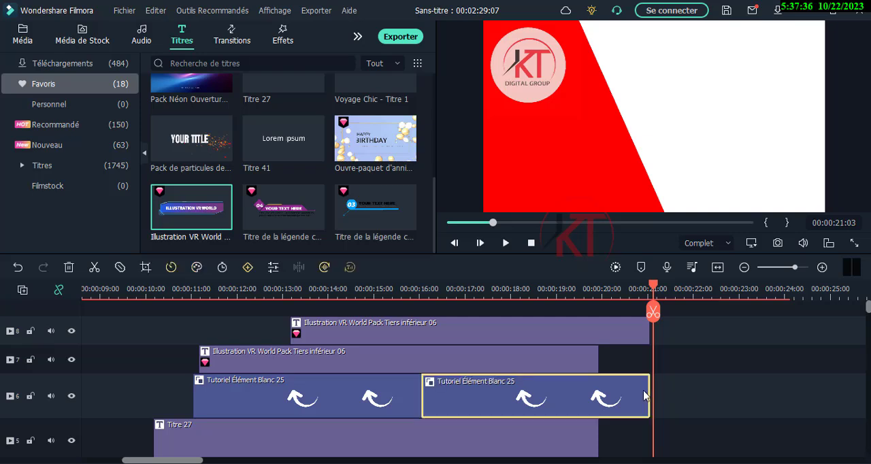
{"action": "key", "text": "ctrl+v"}
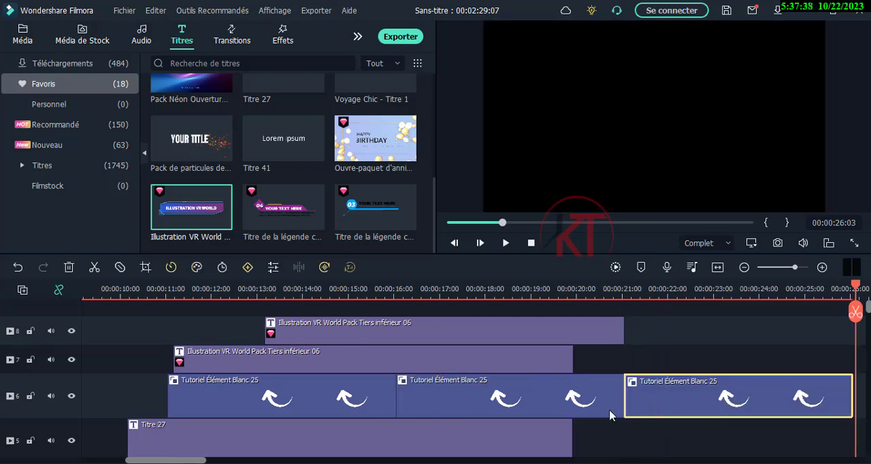
- Extend the Titre 27 clip to about 24 seconds
{"action": "scroll", "coordinate": [611, 416], "scroll_direction": "down", "scroll_amount": 2}
{"action": "left_click", "coordinate": [568, 376]}
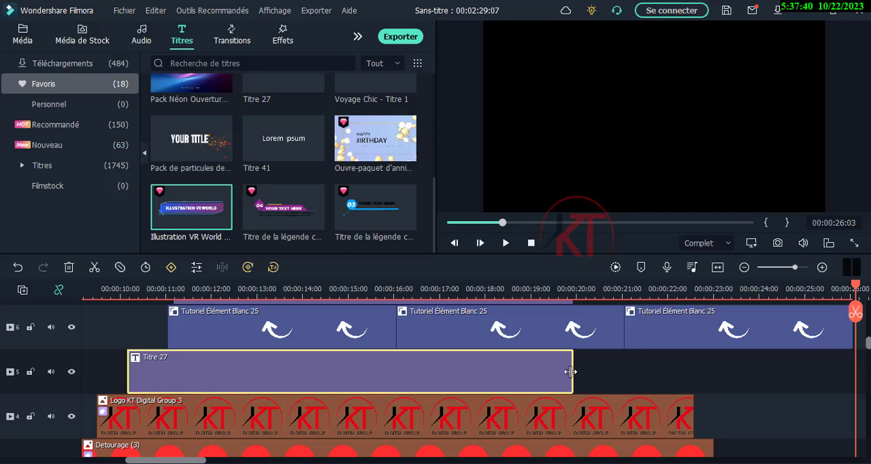
{"action": "left_click_drag", "start_coordinate": [571, 372], "coordinate": [761, 381]}
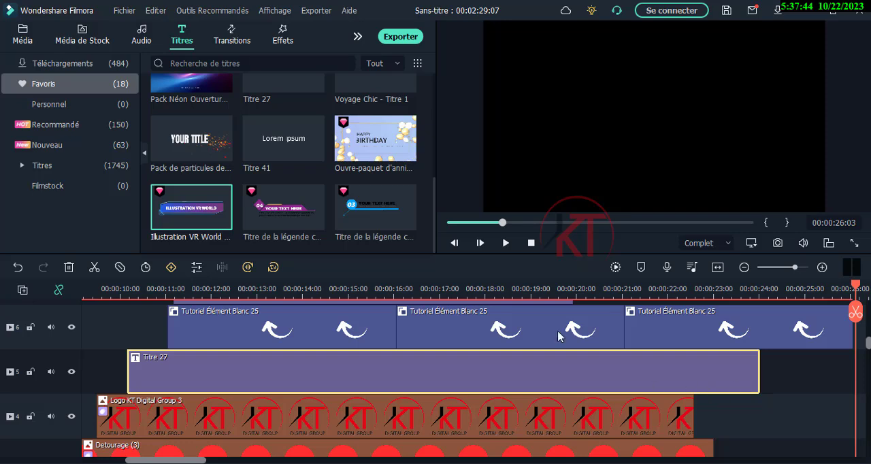
- Duplicate the Campagnes Publicitaires title clip and place the copy on a new track 9, from about 16 seconds to the end of Titre 27
{"action": "scroll", "coordinate": [634, 375], "scroll_direction": "up", "scroll_amount": 2}
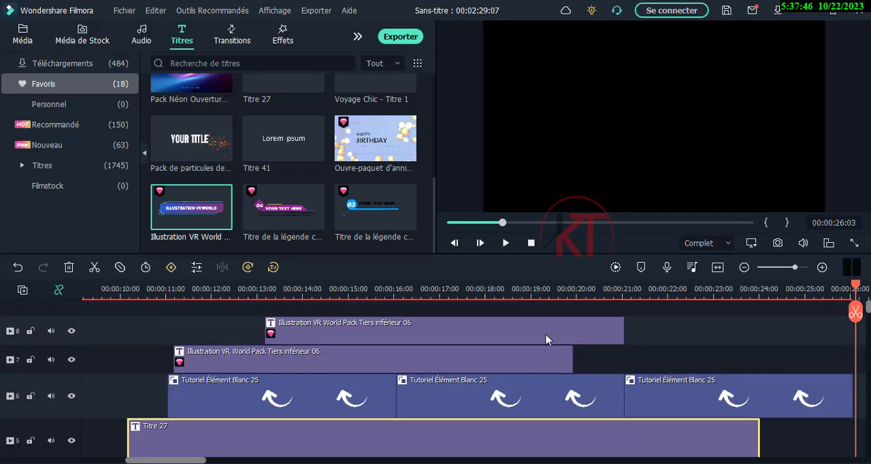
{"action": "left_click", "coordinate": [581, 329]}
{"action": "left_click", "coordinate": [608, 297]}
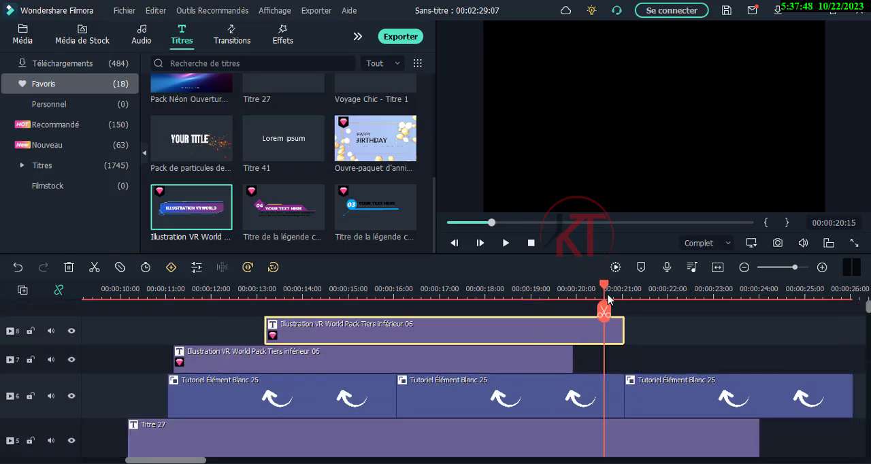
{"action": "left_click_drag", "start_coordinate": [608, 292], "coordinate": [627, 293]}
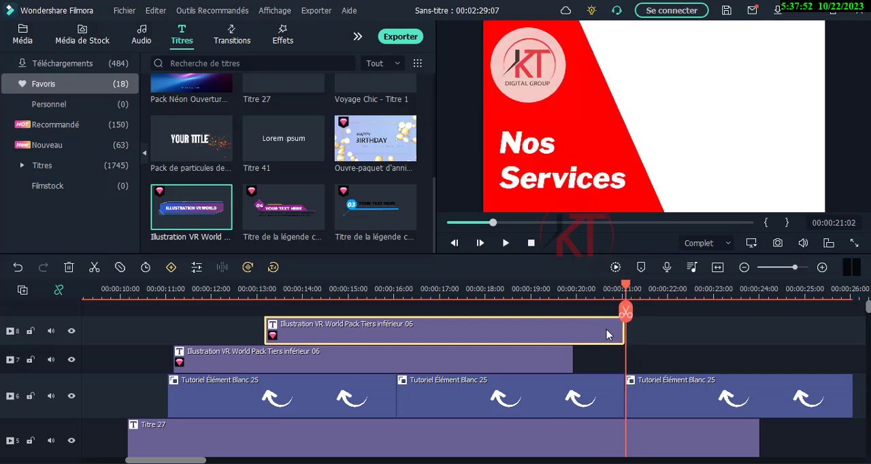
{"action": "right_click", "coordinate": [607, 334]}
{"action": "left_click", "coordinate": [634, 158]}
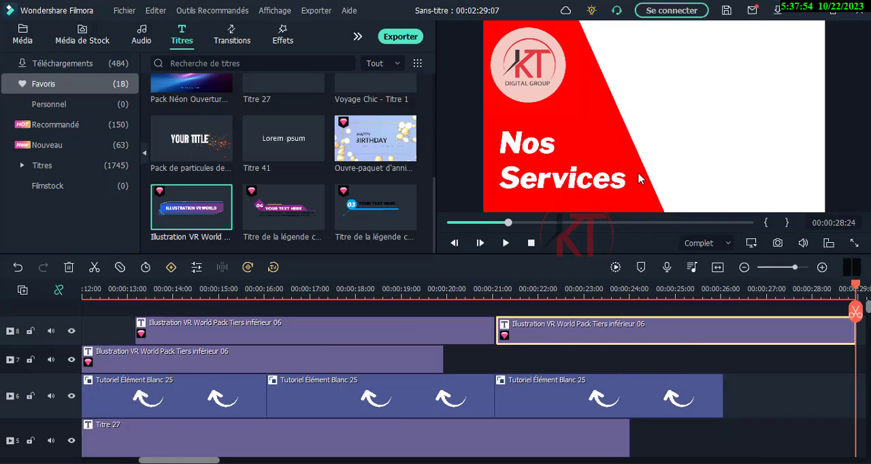
{"action": "left_click_drag", "start_coordinate": [587, 329], "coordinate": [399, 313]}
- Move the duplicated banner below the Campagnes Publicitaires banner at about 17 seconds, hiding track 8 during the move and showing it again
{"action": "left_click", "coordinate": [328, 294]}
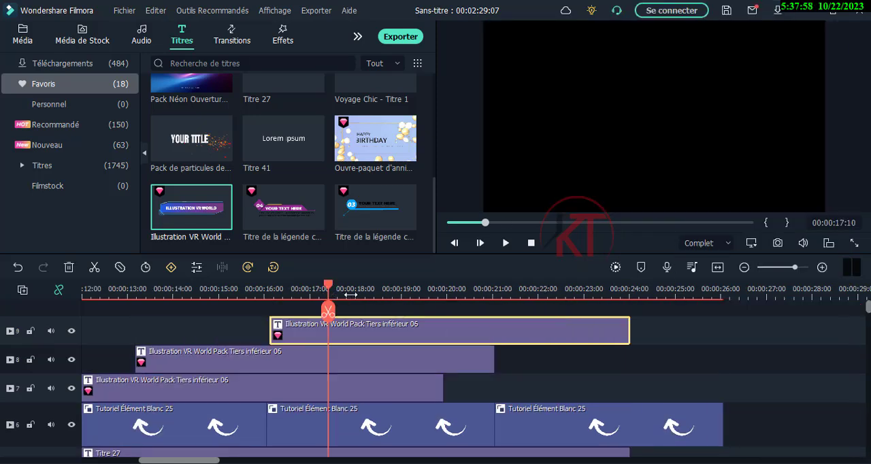
{"action": "key", "text": "space"}
{"action": "left_click", "coordinate": [335, 293]}
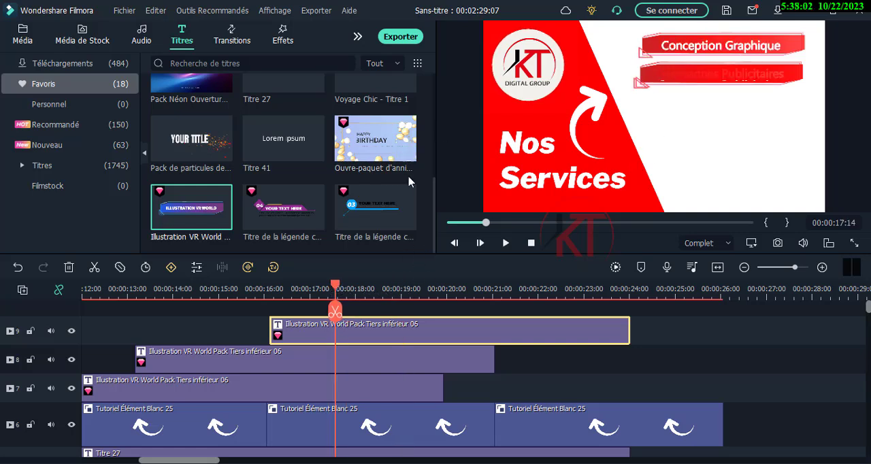
{"action": "left_click", "coordinate": [71, 360]}
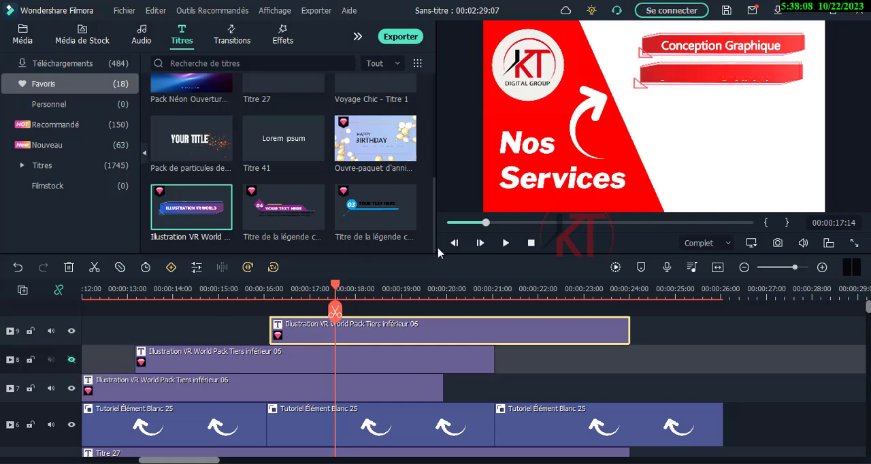
{"action": "left_click", "coordinate": [749, 81]}
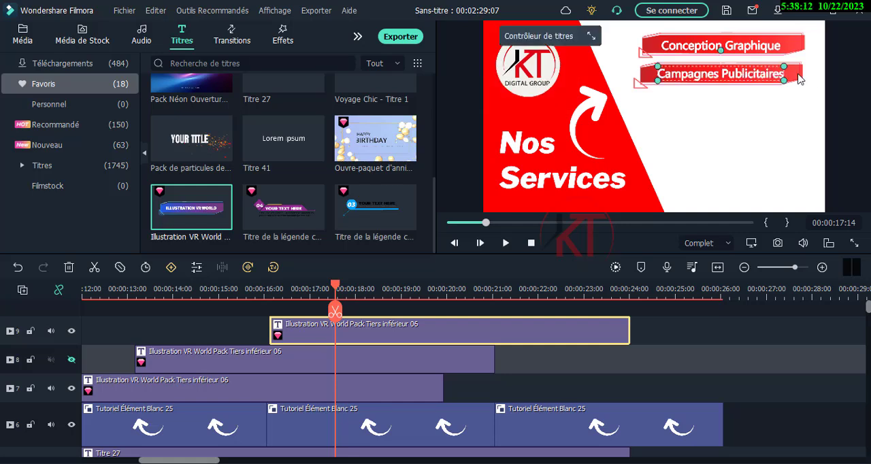
{"action": "left_click_drag", "start_coordinate": [749, 78], "coordinate": [751, 110]}
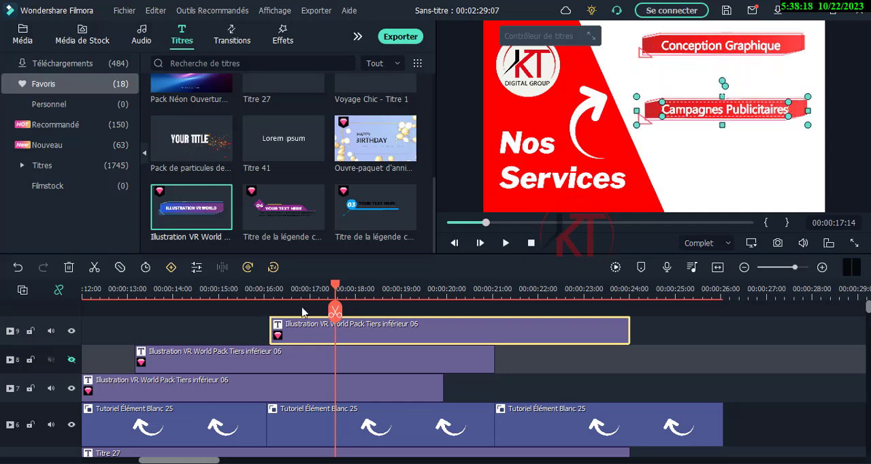
{"action": "left_click", "coordinate": [72, 362]}
- Play back the scene from about 15 seconds to check the entrance of the third banner
{"action": "left_click_drag", "start_coordinate": [336, 289], "coordinate": [227, 291]}
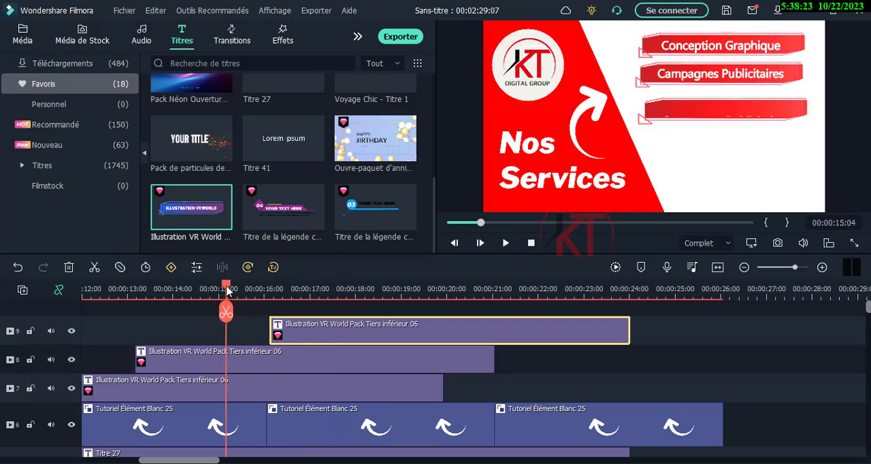
{"action": "left_click", "coordinate": [505, 244]}
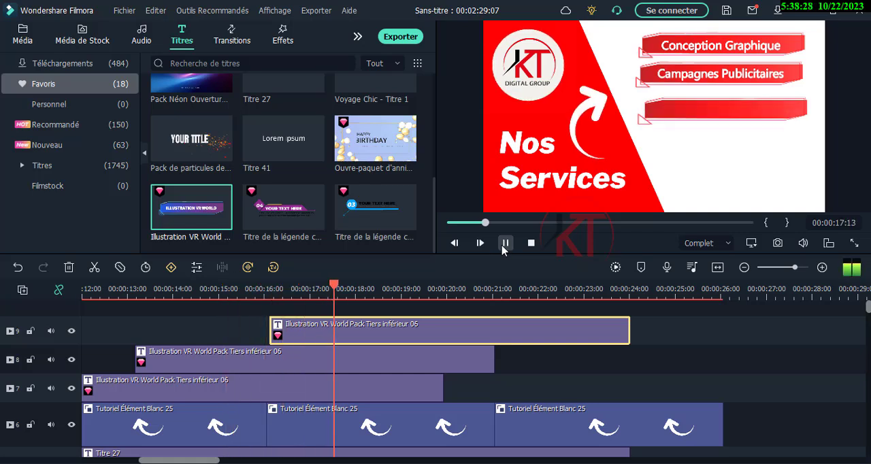
{"action": "left_click", "coordinate": [504, 244]}
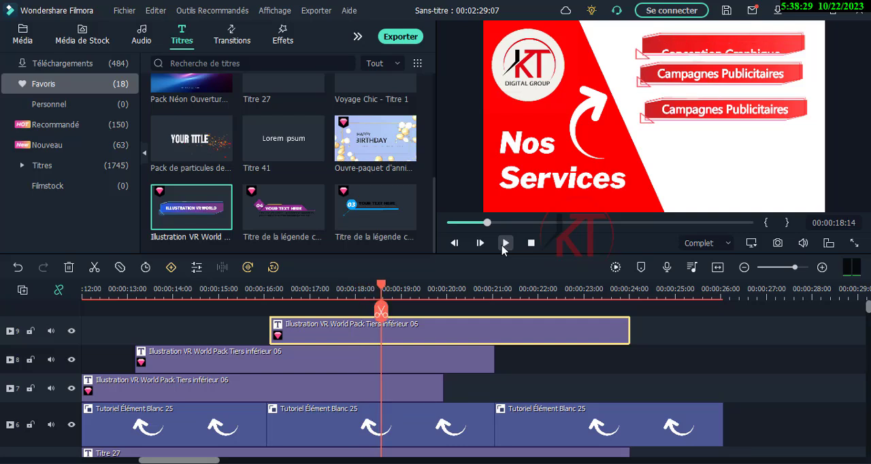
- Nudge the third banner up slightly so its spacing better matches the banners above
{"action": "left_click", "coordinate": [650, 118]}
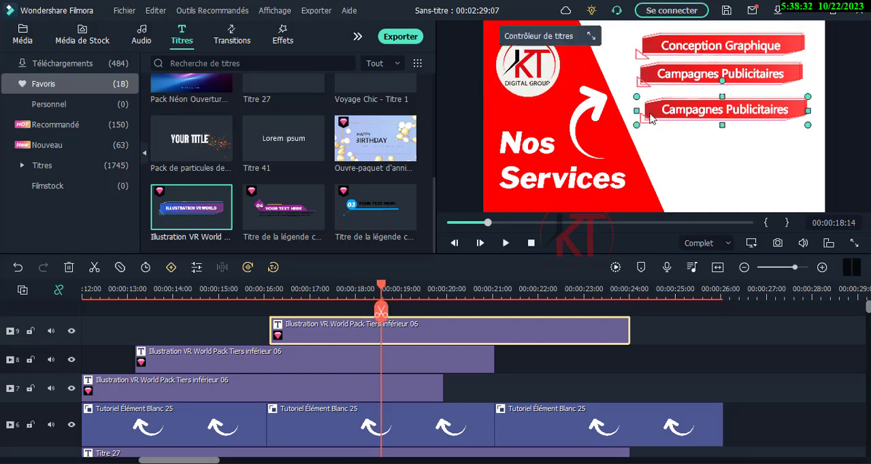
{"action": "left_click", "coordinate": [781, 111]}
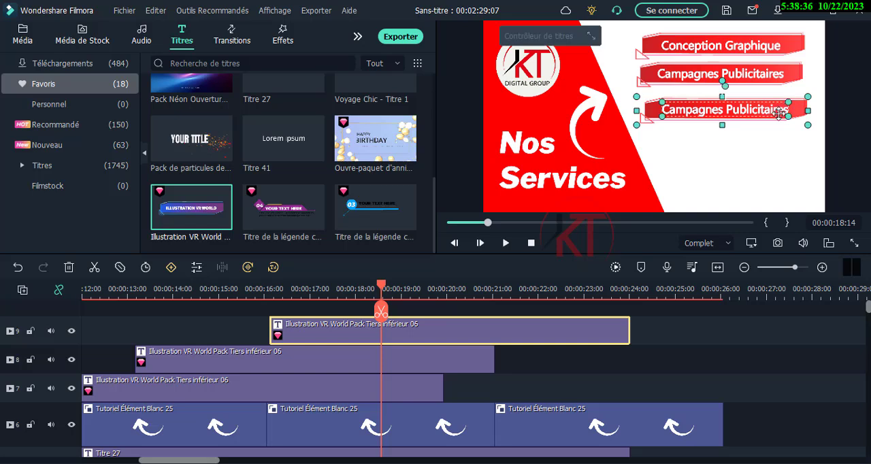
{"action": "key", "text": "Up"}
{"action": "key", "text": "Up"}
{"action": "key", "text": "Up"}
{"action": "key", "text": "Up"}
{"action": "key", "text": "Up"}
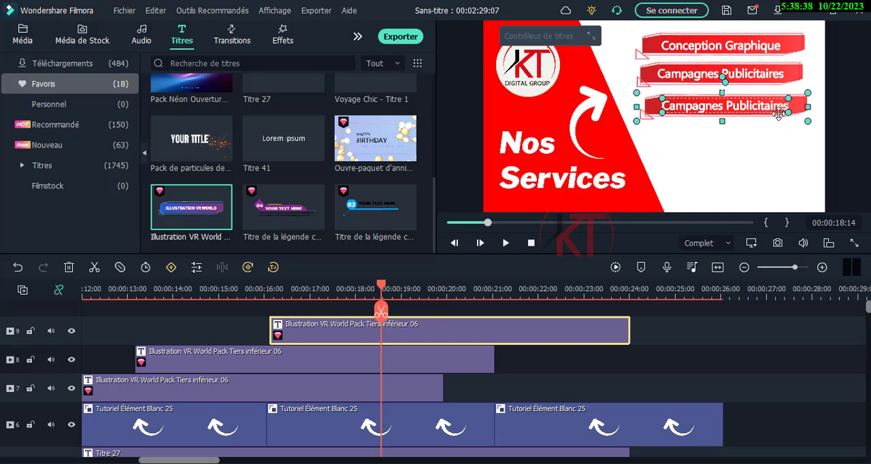
{"action": "key", "text": "Up"}
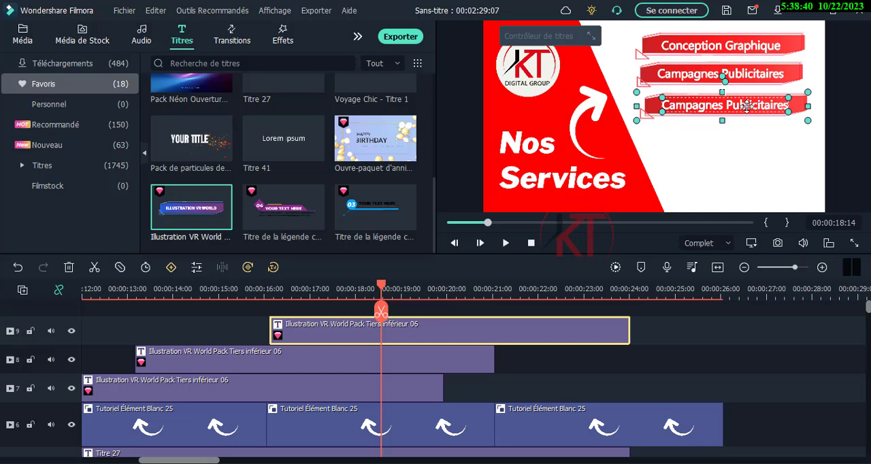
- Replace the third banner's text with "Retouche Photo"
{"action": "double_click", "coordinate": [747, 106]}
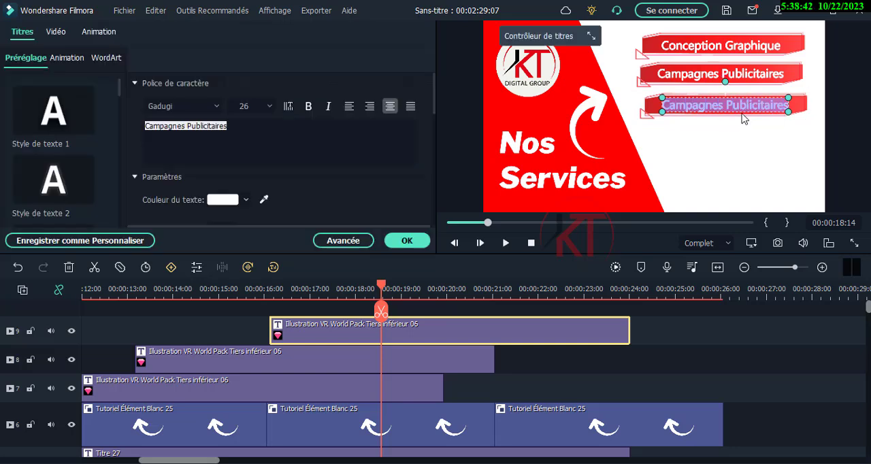
{"action": "type", "text": "Les"}
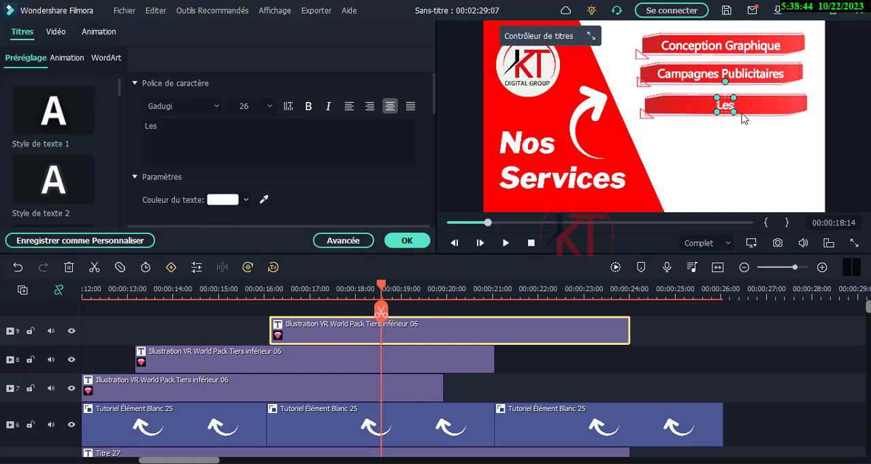
{"action": "key", "text": "BackSpace"}
{"action": "key", "text": "BackSpace"}
{"action": "key", "text": "BackSpace"}
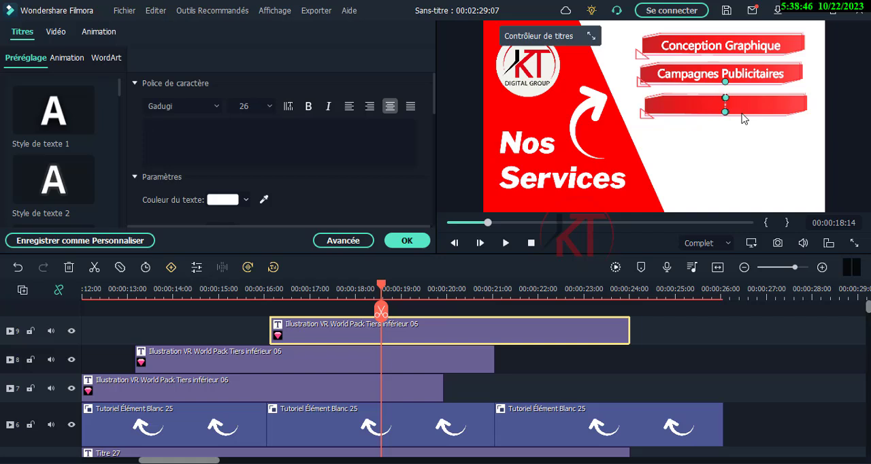
{"action": "type", "text": "Re"}
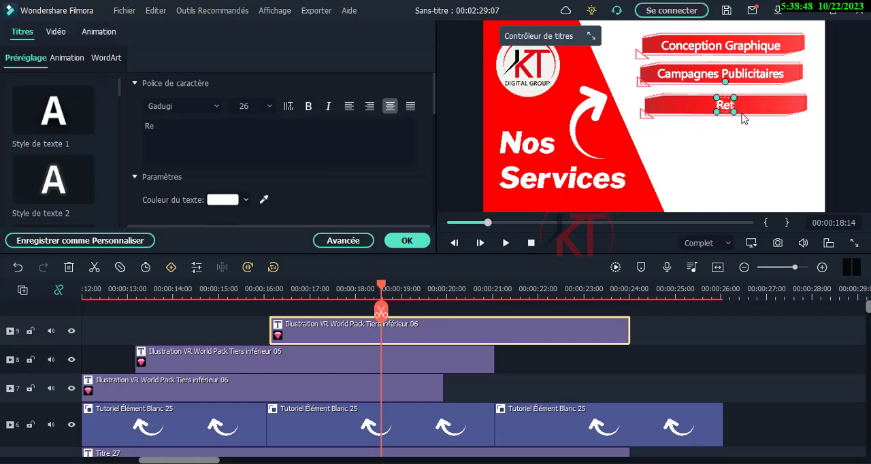
{"action": "type", "text": "touche"}
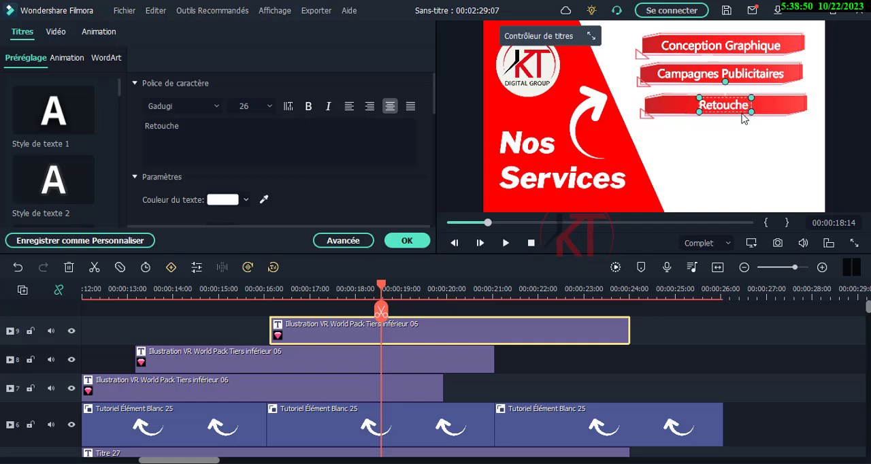
{"action": "type", "text": " Photo"}
{"action": "left_click", "coordinate": [855, 103]}
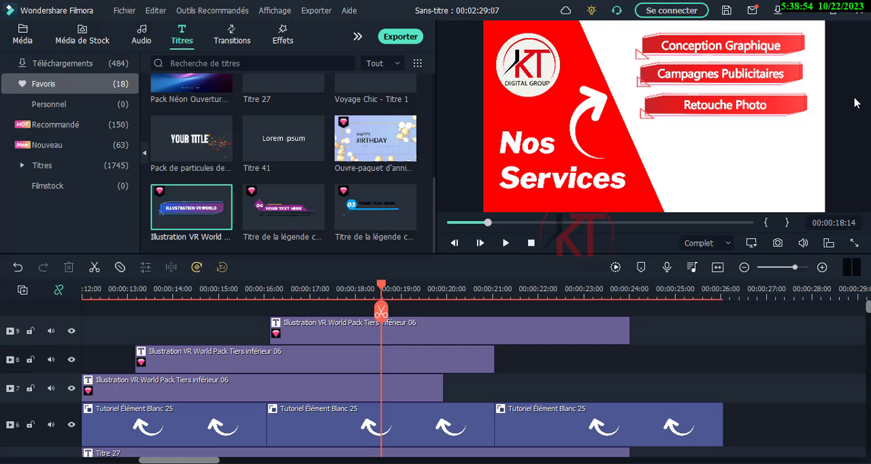
- Nudge the Retouche Photo text slightly to the left within its banner
{"action": "left_click", "coordinate": [703, 107]}
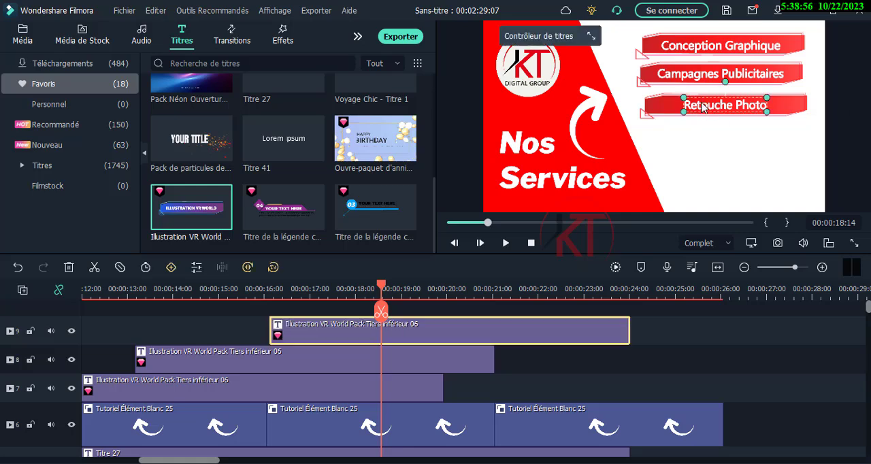
{"action": "key", "text": "Left"}
{"action": "key", "text": "Left"}
{"action": "key", "text": "Left"}
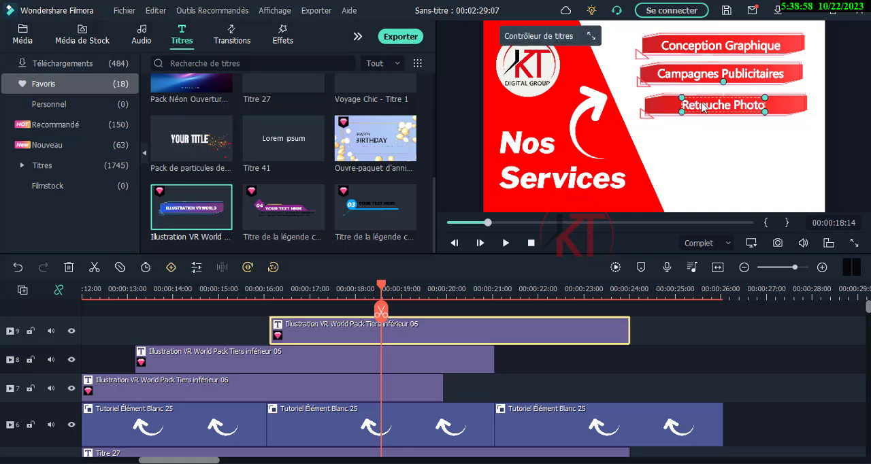
{"action": "key", "text": "Left"}
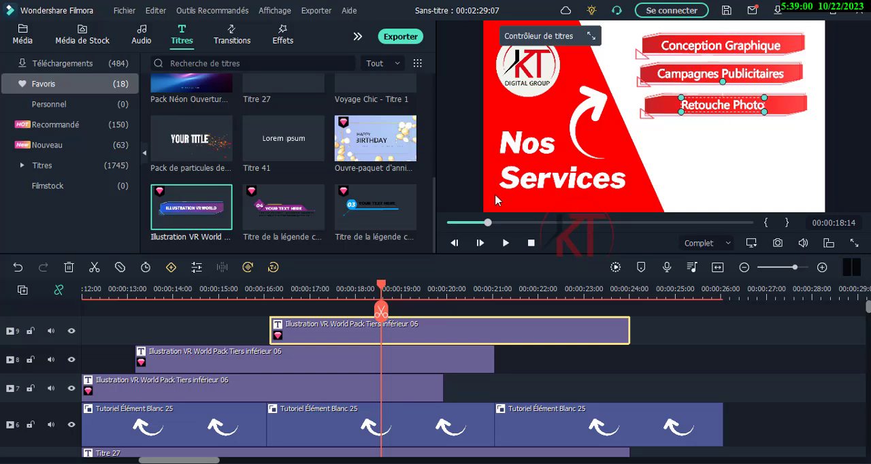
- Extend the ends of the first, second and third banner clips to about 27.6 s, 28.2 s and 28.5 s on the timeline
{"action": "left_click", "coordinate": [542, 366]}
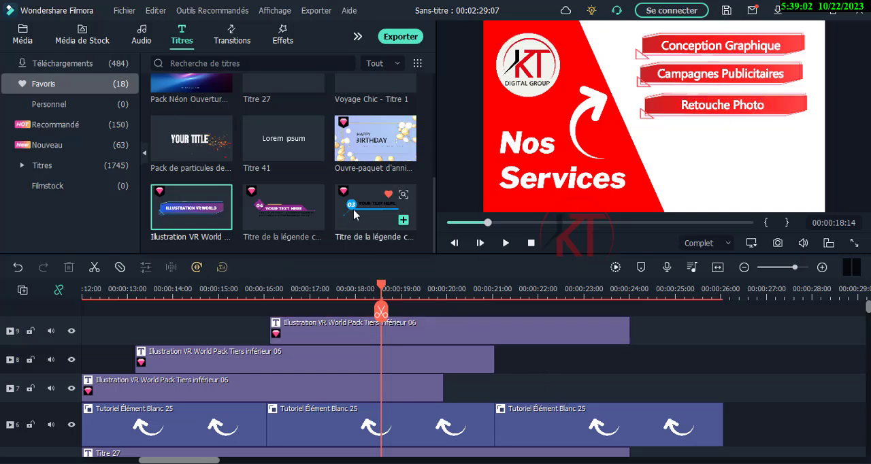
{"action": "left_click", "coordinate": [505, 243]}
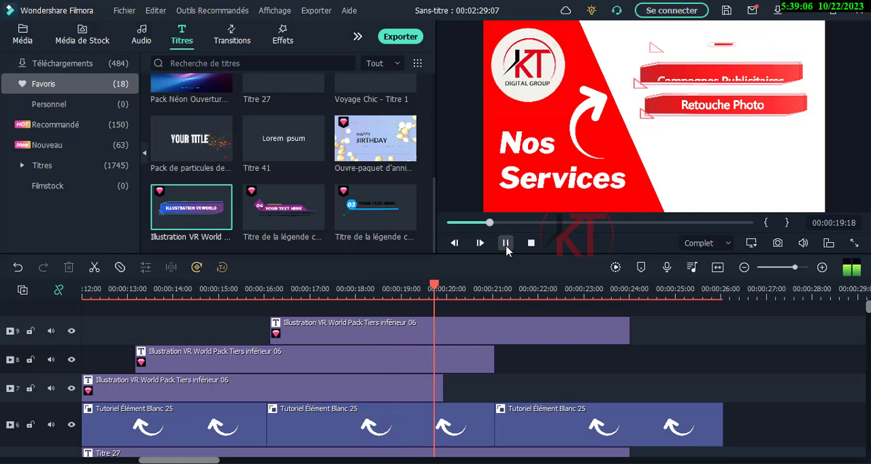
{"action": "left_click", "coordinate": [506, 243]}
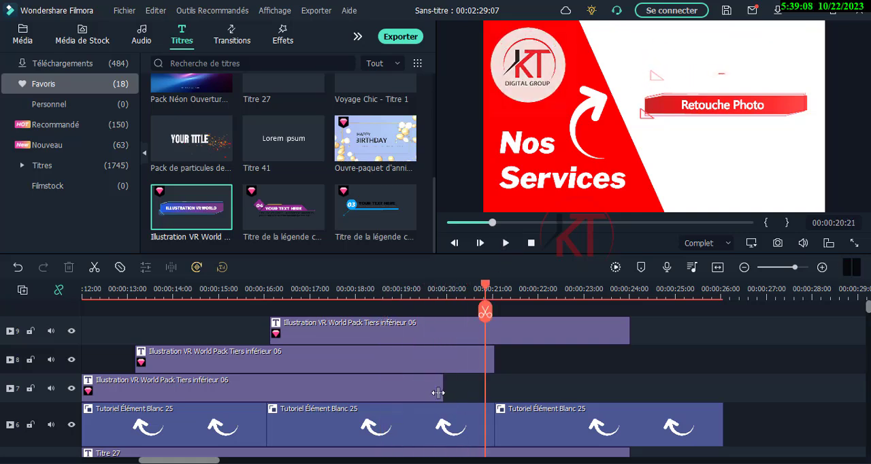
{"action": "left_click_drag", "start_coordinate": [438, 393], "coordinate": [794, 391]}
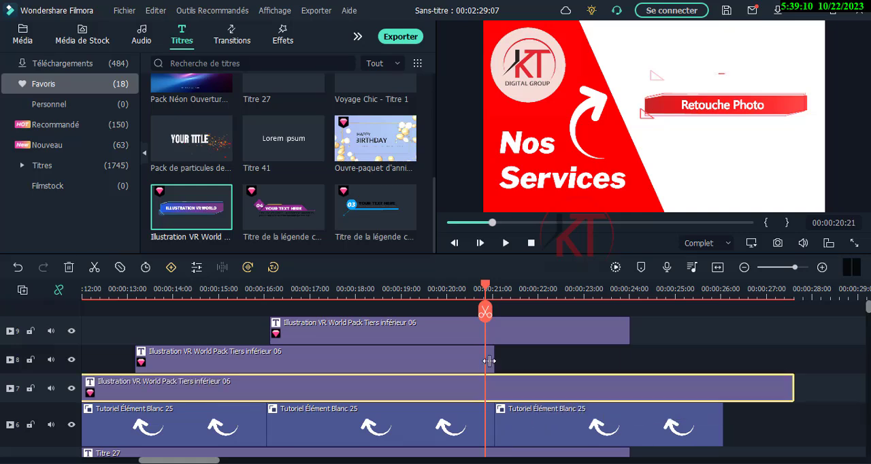
{"action": "left_click_drag", "start_coordinate": [494, 356], "coordinate": [820, 350]}
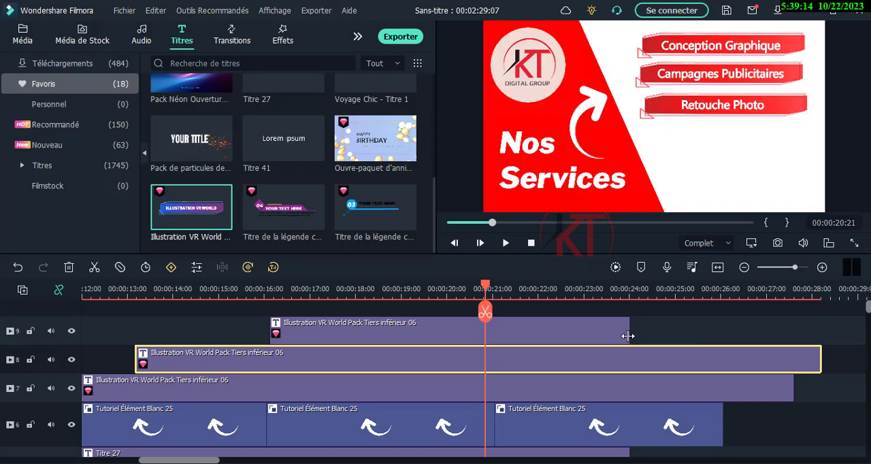
{"action": "left_click", "coordinate": [631, 339]}
{"action": "left_click", "coordinate": [618, 336]}
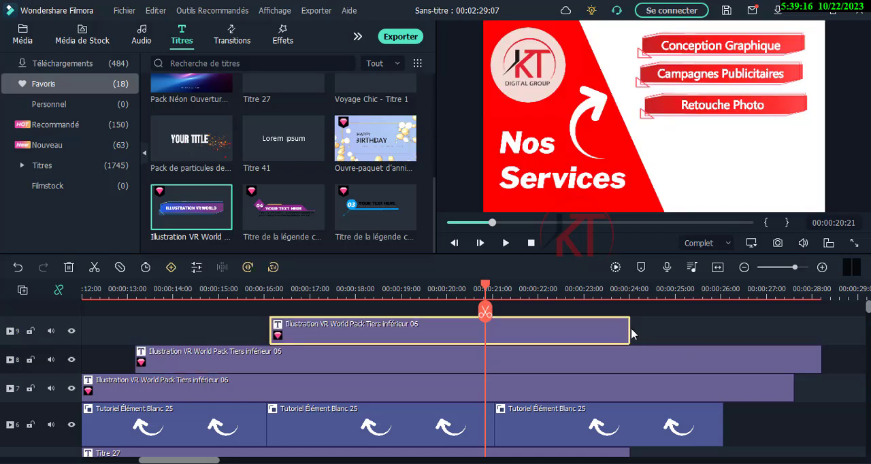
{"action": "left_click_drag", "start_coordinate": [627, 328], "coordinate": [836, 330]}
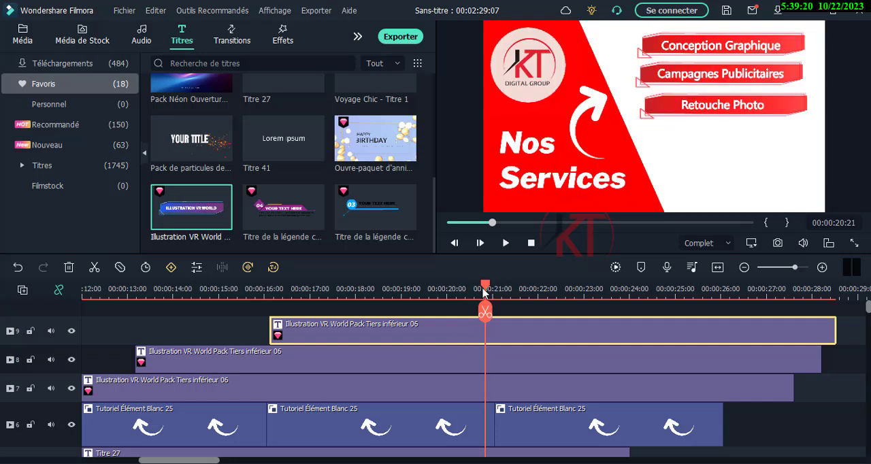
- Duplicate the Retouche Photo banner clip and place the copy on a new track above it, starting at about 24 s
{"action": "left_click_drag", "start_coordinate": [486, 288], "coordinate": [470, 288]}
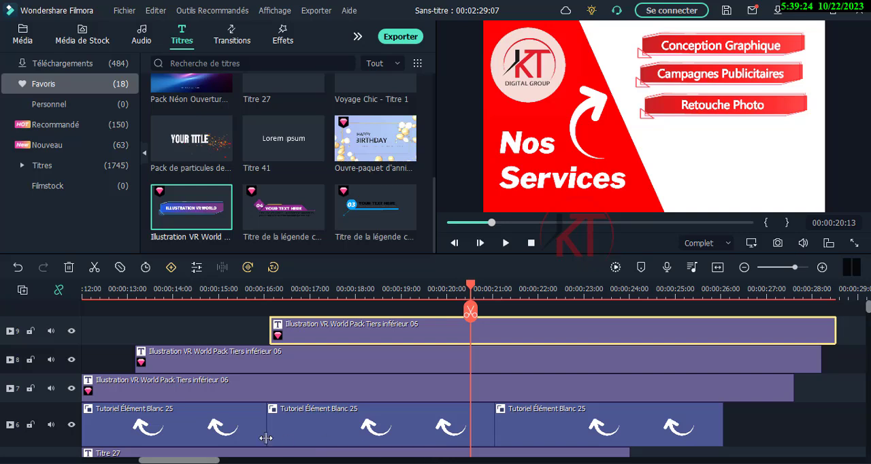
{"action": "left_click_drag", "start_coordinate": [216, 461], "coordinate": [232, 460]}
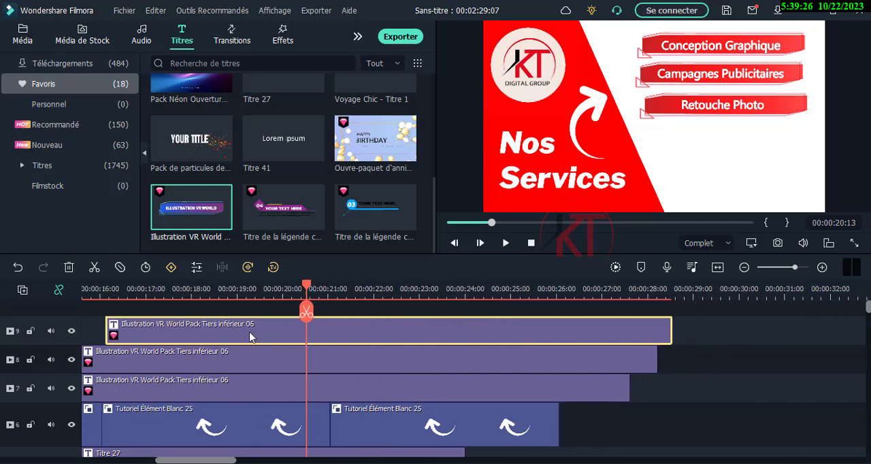
{"action": "left_click_drag", "start_coordinate": [307, 289], "coordinate": [677, 285]}
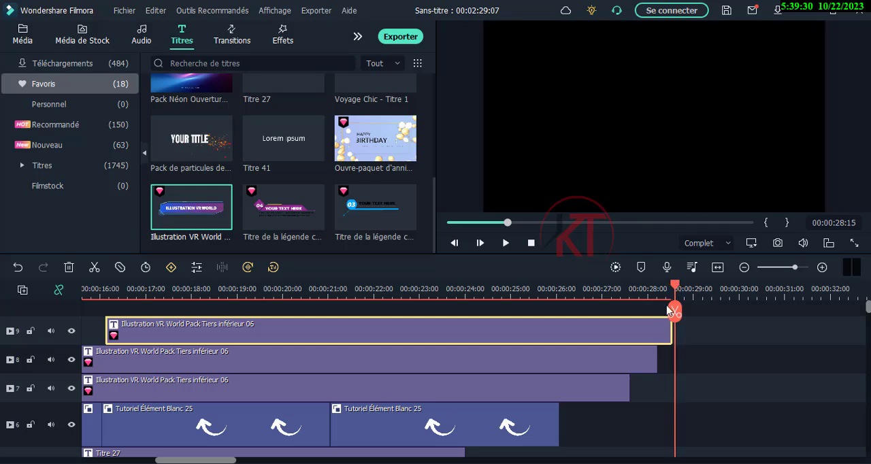
{"action": "right_click", "coordinate": [649, 336]}
{"action": "left_click", "coordinate": [657, 167]}
{"action": "left_click_drag", "start_coordinate": [537, 341], "coordinate": [332, 299]}
- Duplicate the original Retouche Photo clip again and move this second copy onto a new topmost track 11
{"action": "left_click", "coordinate": [265, 368]}
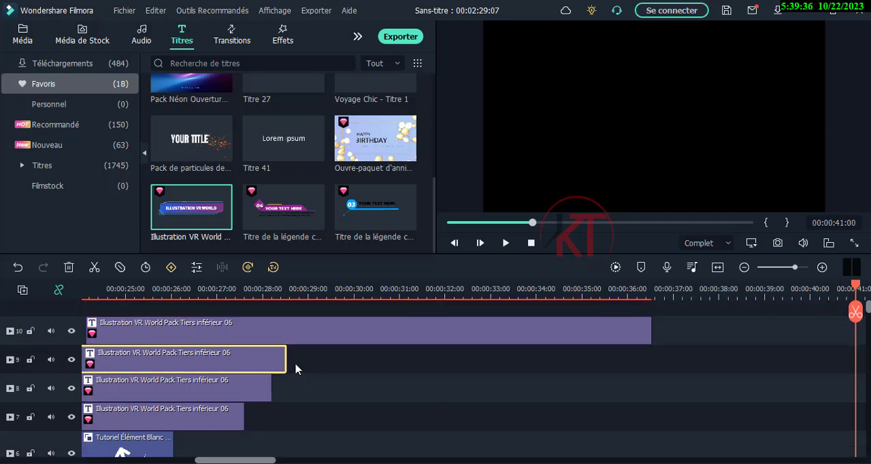
{"action": "left_click", "coordinate": [294, 294]}
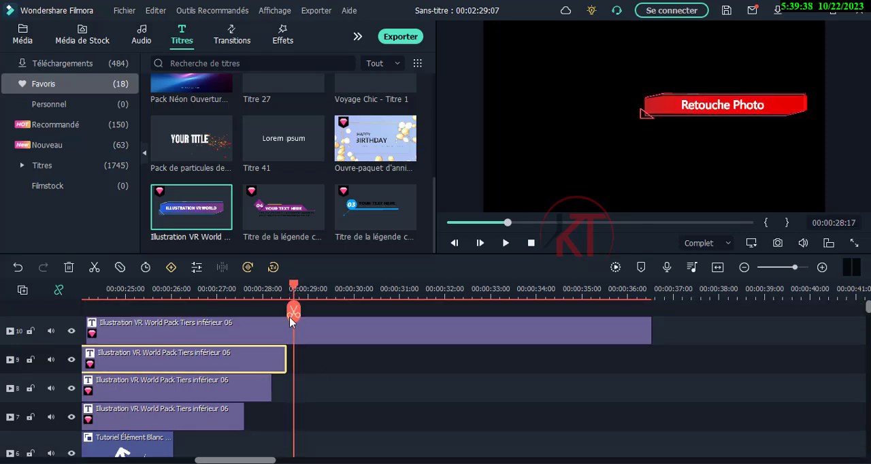
{"action": "right_click", "coordinate": [268, 366]}
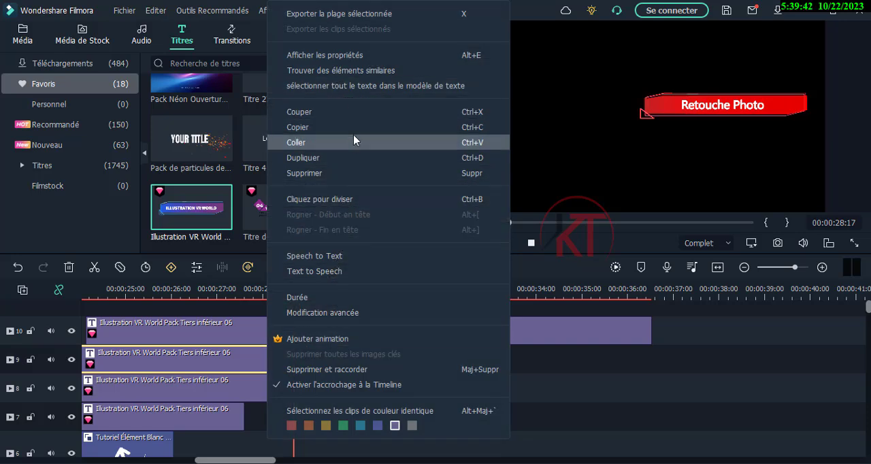
{"action": "left_click", "coordinate": [353, 158]}
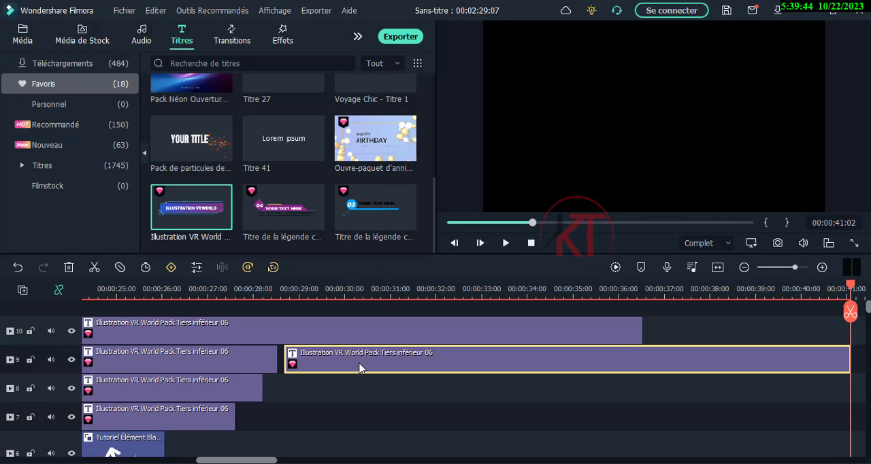
{"action": "left_click_drag", "start_coordinate": [360, 311], "coordinate": [360, 313]}
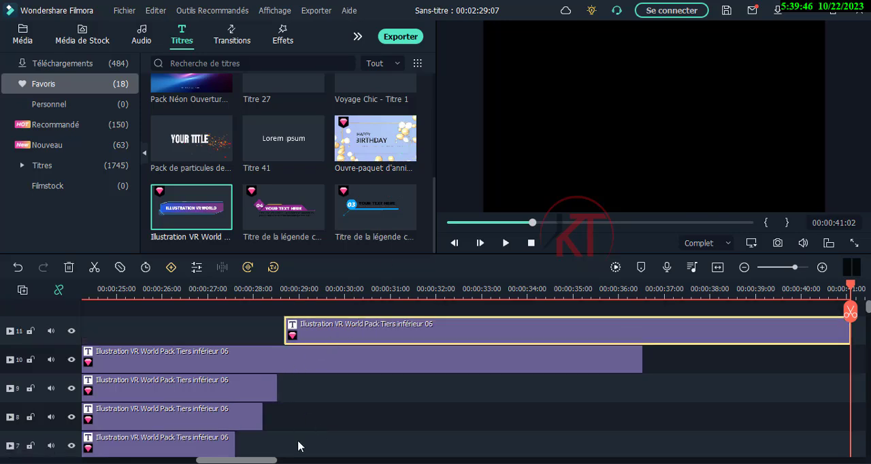
- Move the two banner copies earlier so track 10 starts at about 18.5 s and track 11 at about 20.7 s
{"action": "left_click_drag", "start_coordinate": [236, 460], "coordinate": [191, 460]}
{"action": "left_click_drag", "start_coordinate": [550, 324], "coordinate": [402, 362]}
{"action": "left_click", "coordinate": [439, 336]}
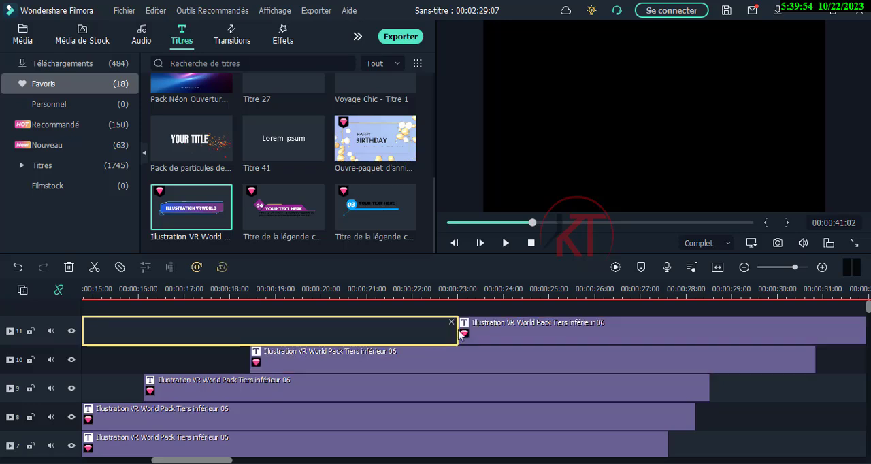
{"action": "left_click", "coordinate": [514, 329]}
{"action": "left_click_drag", "start_coordinate": [516, 329], "coordinate": [427, 337]}
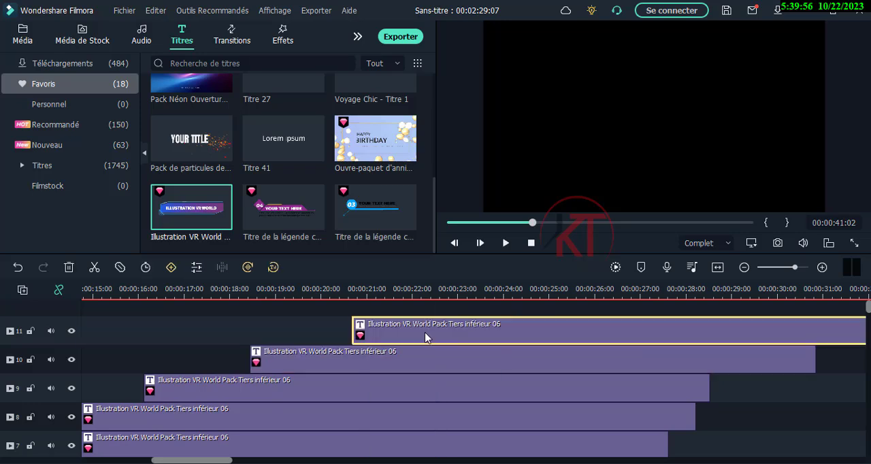
- Play back the scene from around 15 s and 18 s to check the timing between the banners' entrances
{"action": "left_click_drag", "start_coordinate": [232, 458], "coordinate": [204, 457]}
{"action": "left_click", "coordinate": [369, 293]}
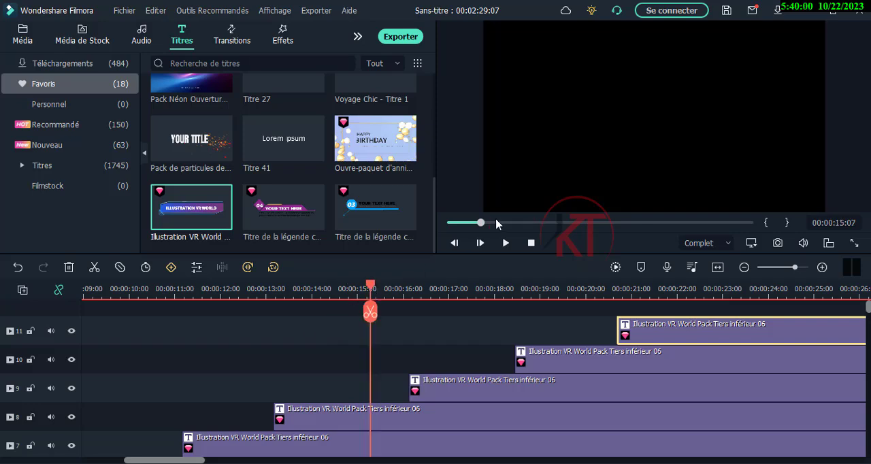
{"action": "left_click", "coordinate": [505, 243]}
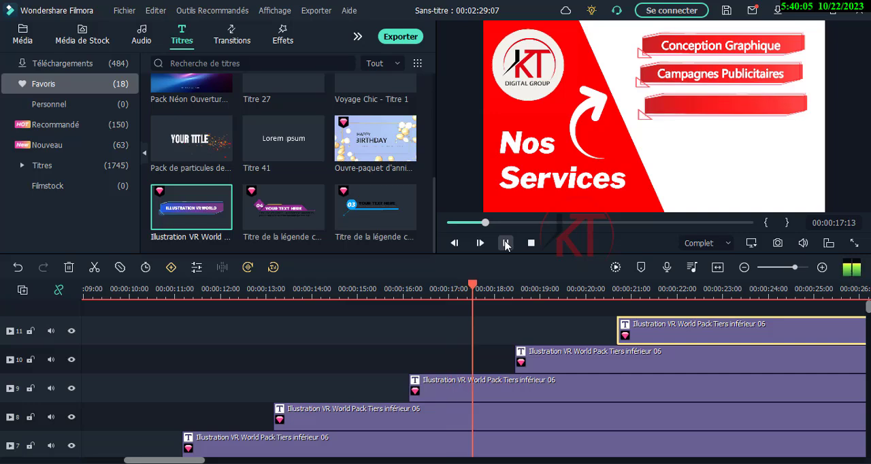
{"action": "left_click", "coordinate": [505, 243]}
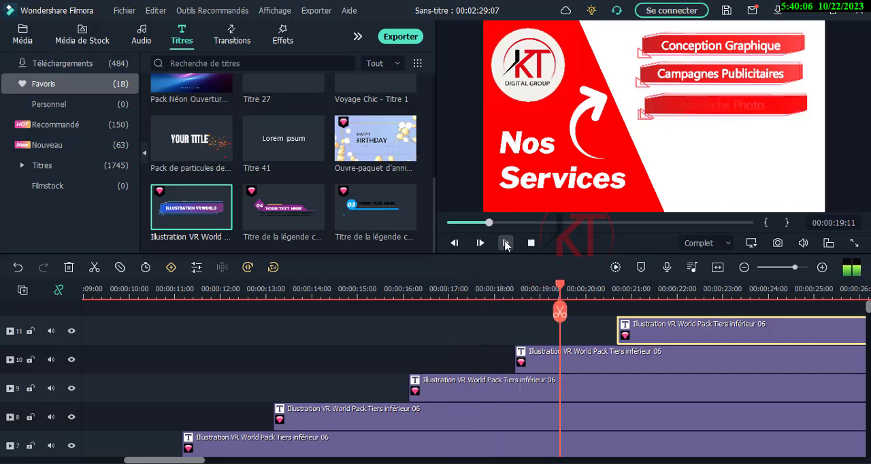
{"action": "left_click_drag", "start_coordinate": [560, 289], "coordinate": [484, 289]}
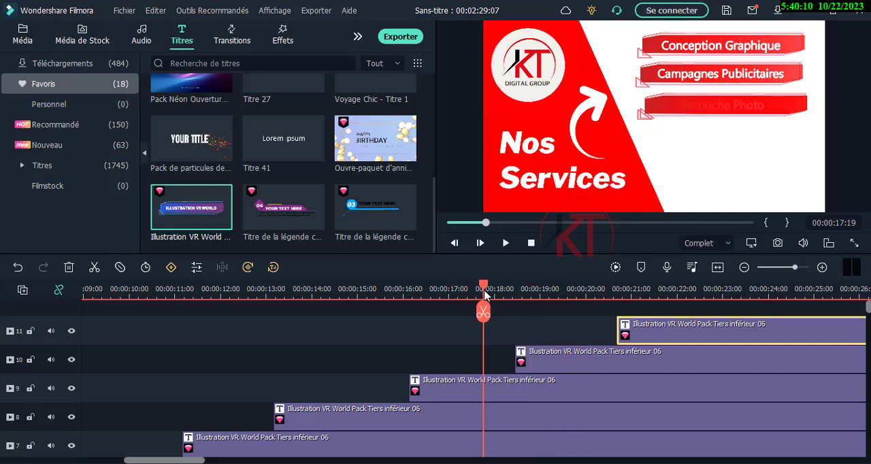
{"action": "left_click", "coordinate": [505, 243]}
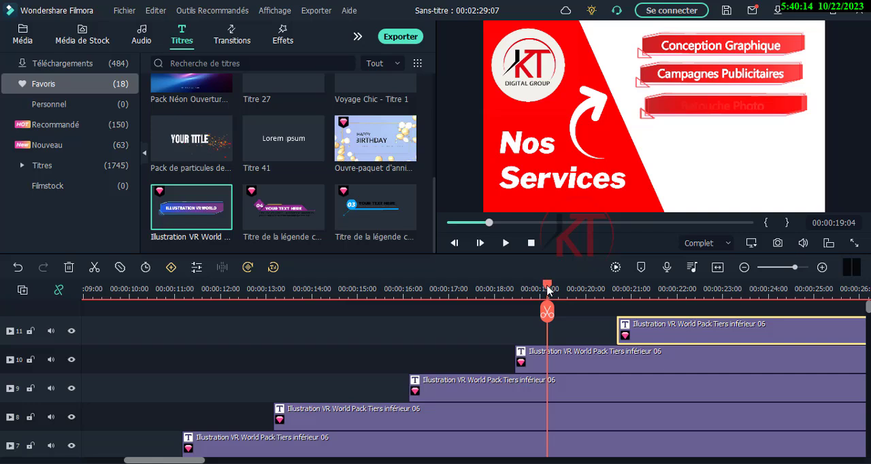
{"action": "left_click", "coordinate": [354, 289]}
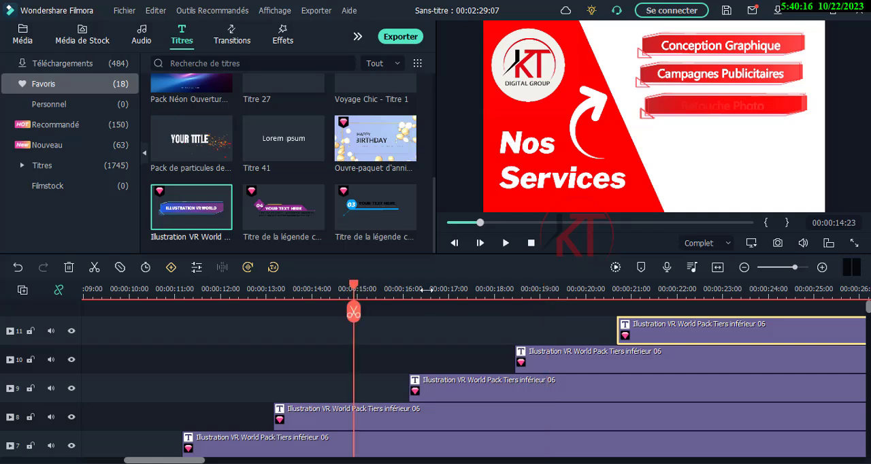
{"action": "left_click", "coordinate": [508, 244]}
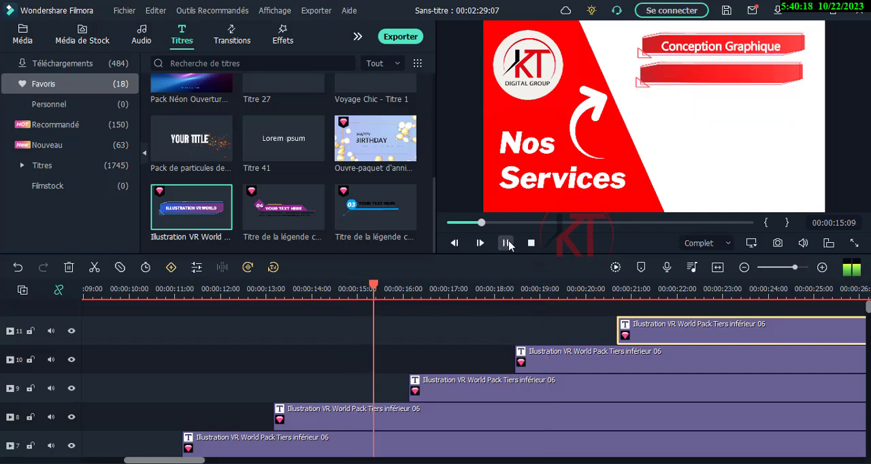
{"action": "left_click", "coordinate": [508, 244]}
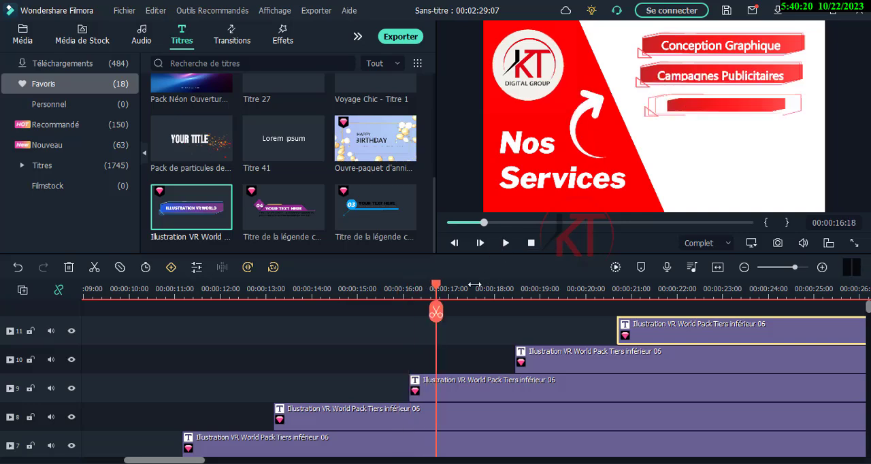
- Move the second and third banner clips earlier so they start at about 12.6 s and 13.7 s
{"action": "left_click_drag", "start_coordinate": [452, 382], "coordinate": [372, 390]}
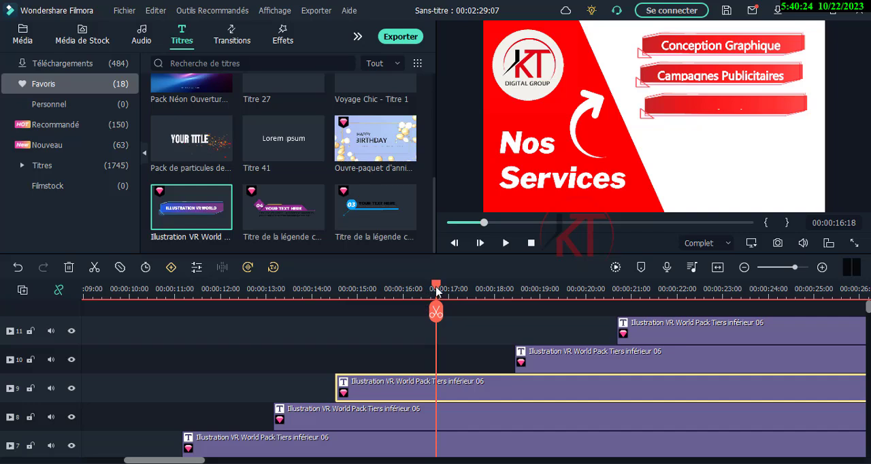
{"action": "left_click_drag", "start_coordinate": [436, 291], "coordinate": [328, 291]}
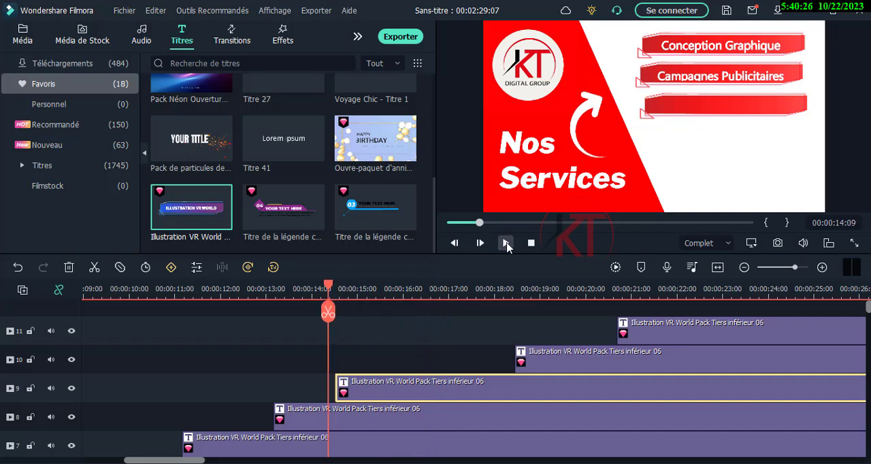
{"action": "left_click", "coordinate": [507, 244]}
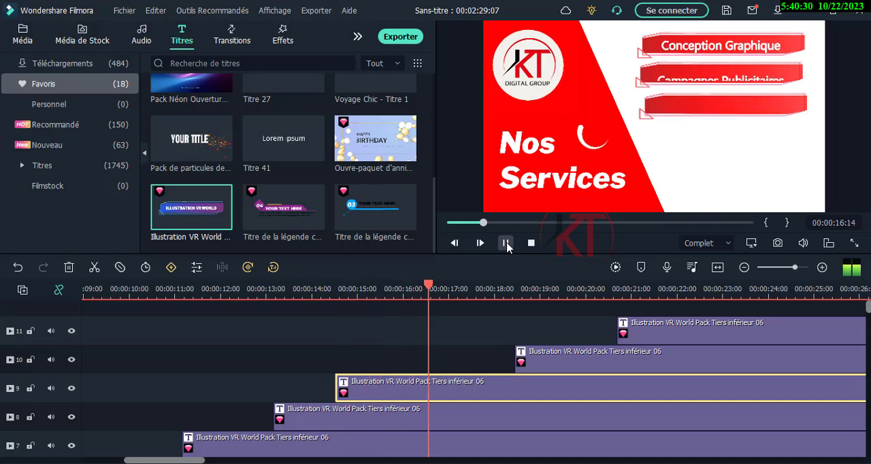
{"action": "left_click", "coordinate": [507, 244]}
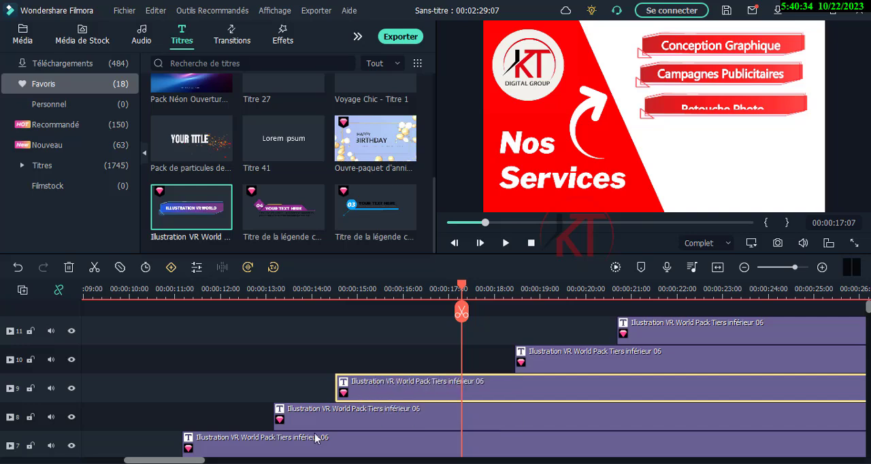
{"action": "left_click_drag", "start_coordinate": [322, 420], "coordinate": [297, 414]}
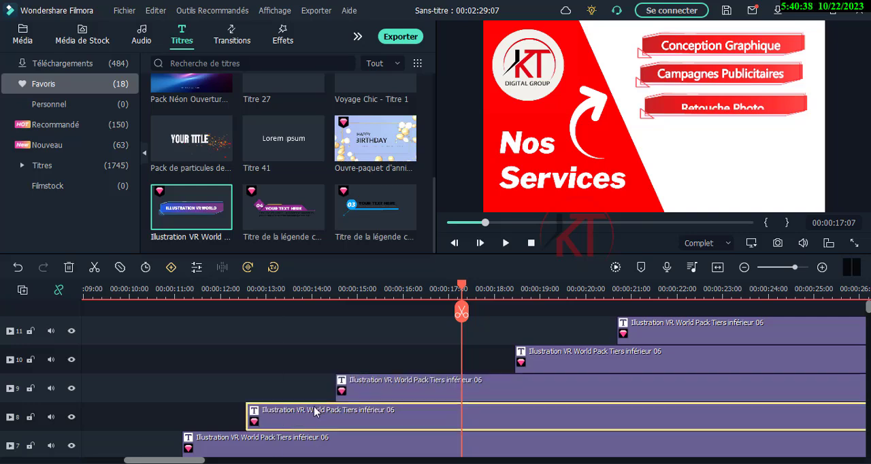
{"action": "left_click", "coordinate": [381, 393]}
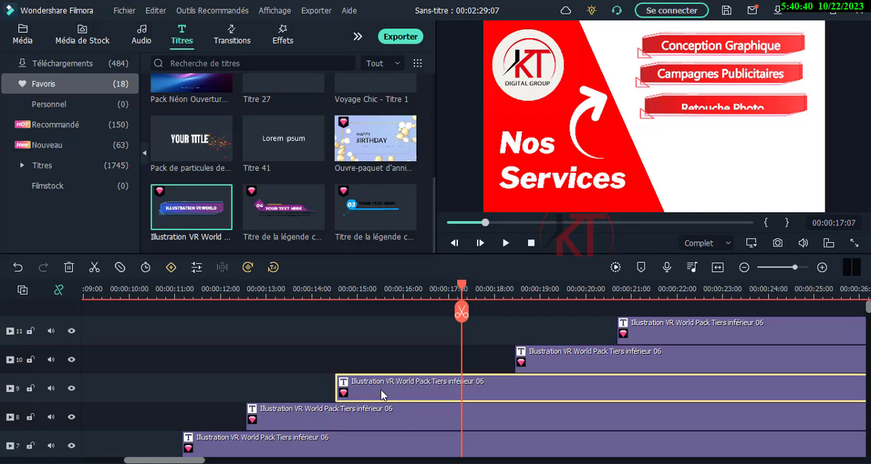
{"action": "left_click_drag", "start_coordinate": [381, 393], "coordinate": [336, 391]}
- Move the clips on tracks 10 and 11 earlier so they start at about 14.8 s and 16 s
{"action": "scroll", "coordinate": [286, 392], "scroll_direction": "down", "scroll_amount": 1}
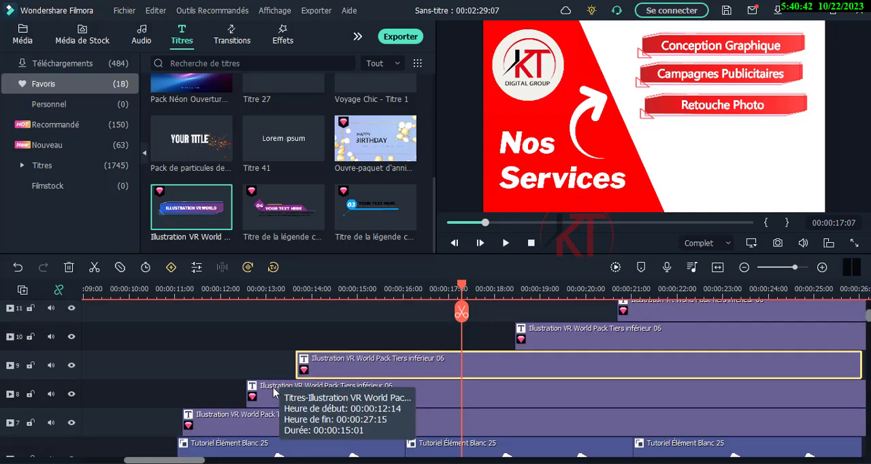
{"action": "left_click_drag", "start_coordinate": [548, 341], "coordinate": [377, 346]}
{"action": "left_click_drag", "start_coordinate": [644, 313], "coordinate": [422, 323]}
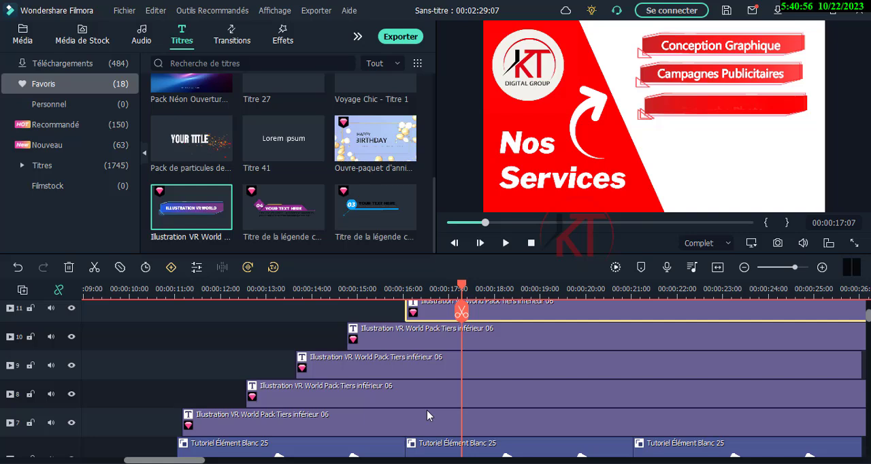
- Play back the scene from about 11 s to 19 s to check the staggered banner entrances
{"action": "left_click", "coordinate": [176, 290]}
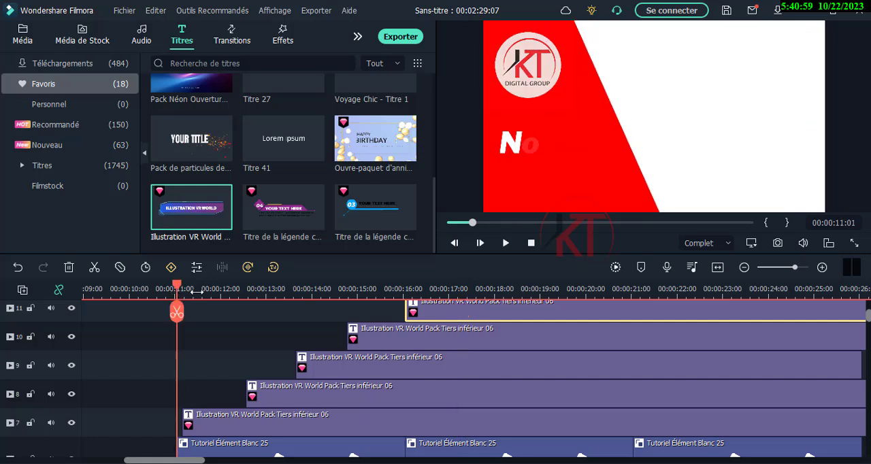
{"action": "scroll", "coordinate": [499, 354], "scroll_direction": "up", "scroll_amount": 1}
{"action": "left_click", "coordinate": [503, 245]}
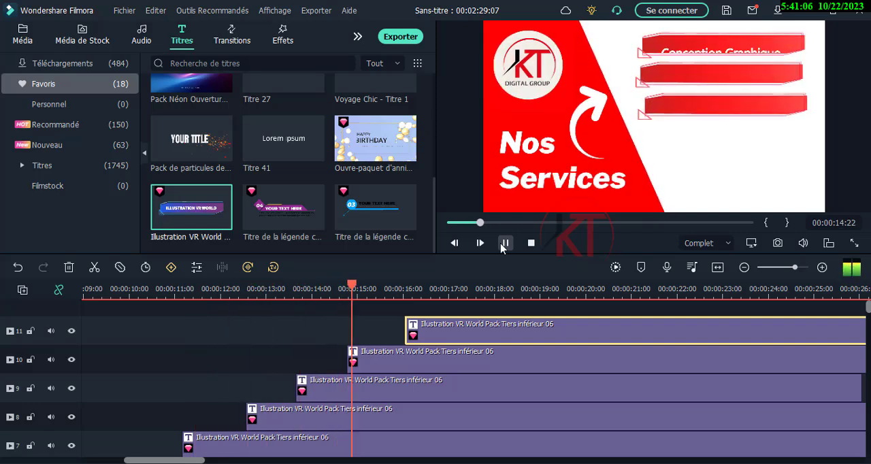
{"action": "left_click", "coordinate": [504, 244]}
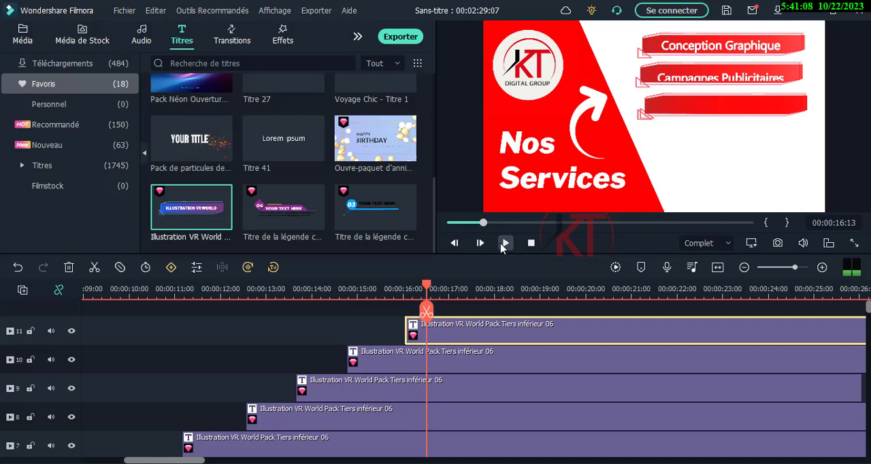
{"action": "left_click", "coordinate": [504, 243]}
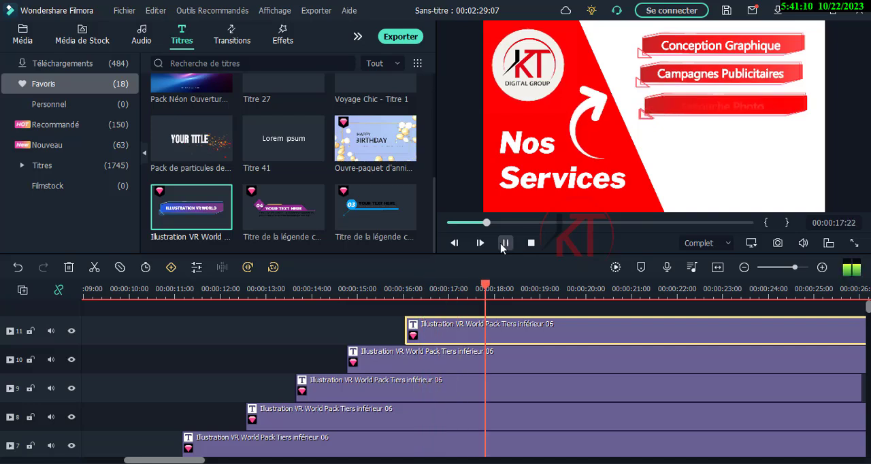
{"action": "left_click", "coordinate": [505, 244]}
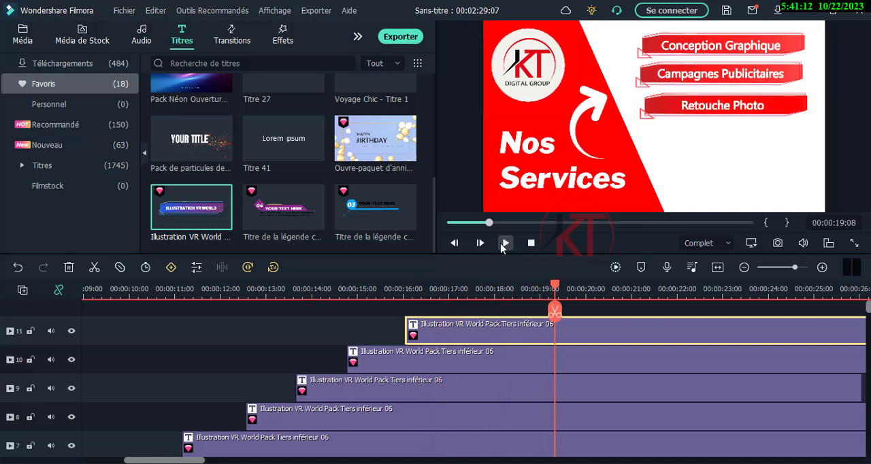
- Move the track 11 banner and its text down to the fourth position, below the first "Retouche Photo" banner
{"action": "left_click", "coordinate": [397, 363]}
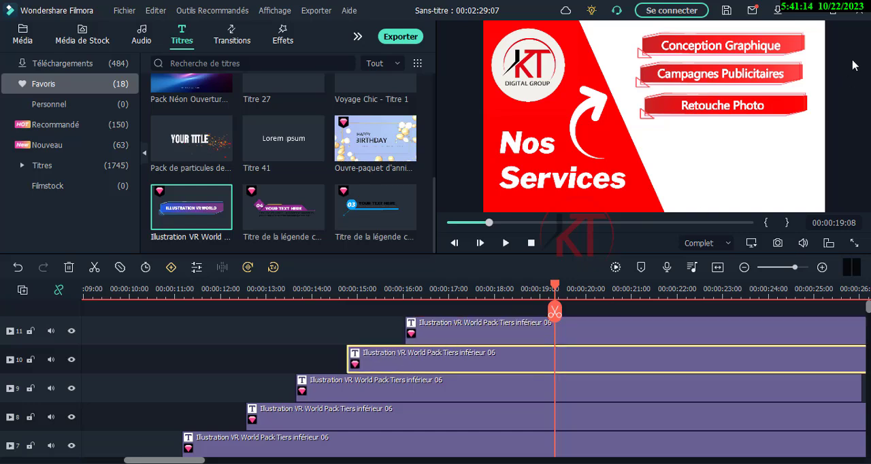
{"action": "left_click", "coordinate": [795, 109]}
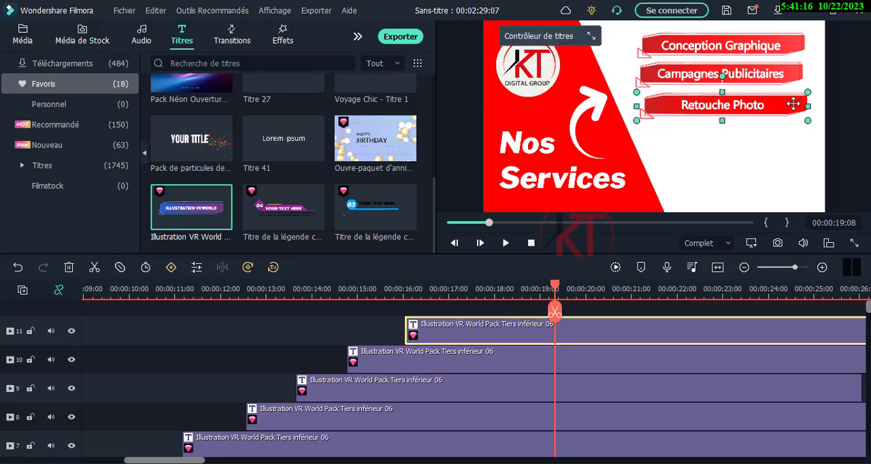
{"action": "left_click", "coordinate": [757, 107]}
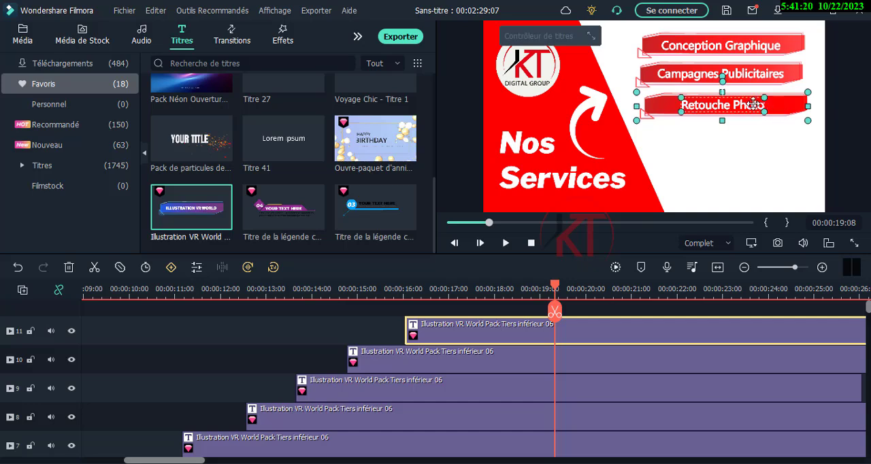
{"action": "left_click_drag", "start_coordinate": [754, 105], "coordinate": [755, 134]}
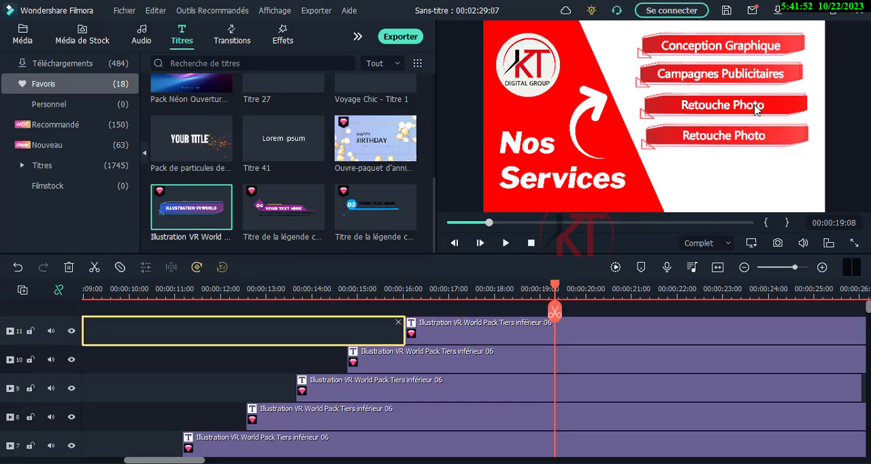
{"action": "left_click", "coordinate": [755, 106]}
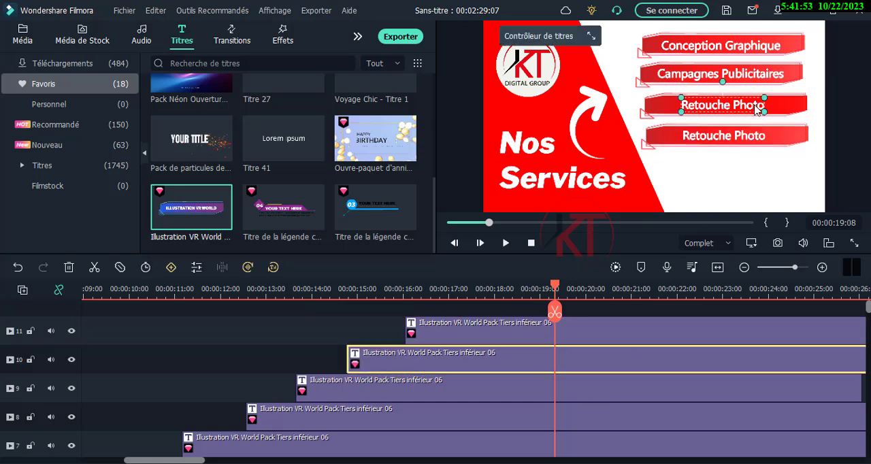
{"action": "left_click", "coordinate": [783, 106]}
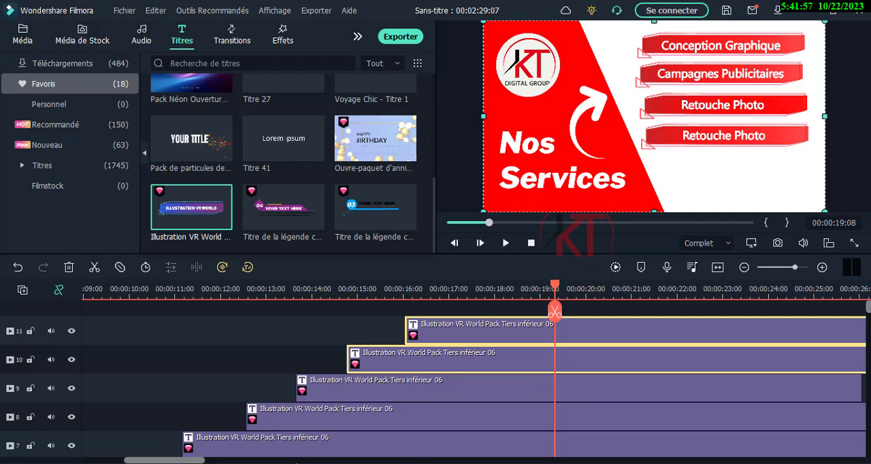
{"action": "left_click_drag", "start_coordinate": [198, 461], "coordinate": [174, 456]}
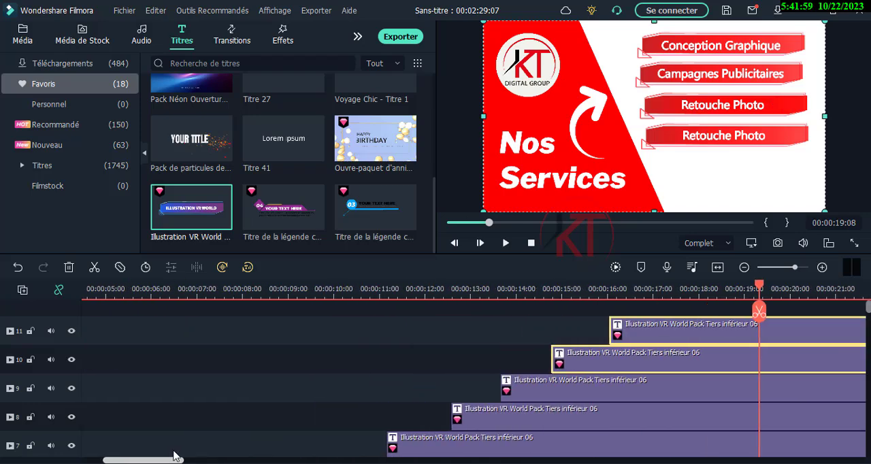
{"action": "scroll", "coordinate": [401, 371], "scroll_direction": "down", "scroll_amount": 3}
{"action": "scroll", "coordinate": [401, 371], "scroll_direction": "up", "scroll_amount": 1}
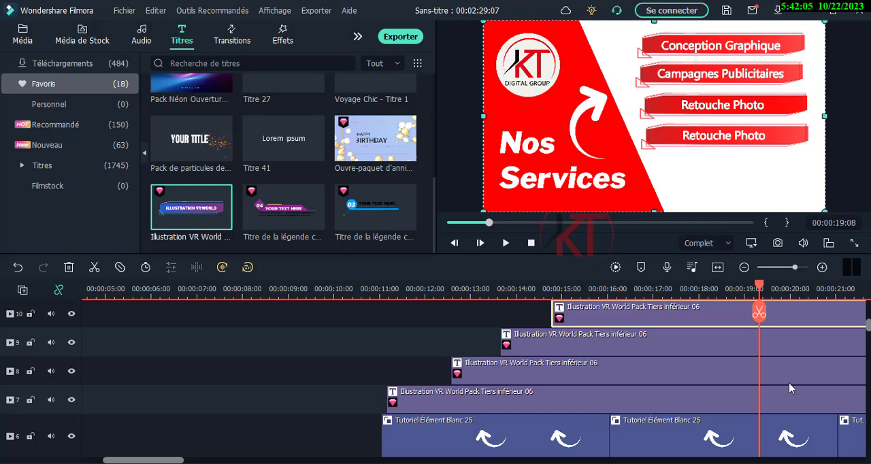
{"action": "scroll", "coordinate": [869, 332], "scroll_direction": "up", "scroll_amount": 2}
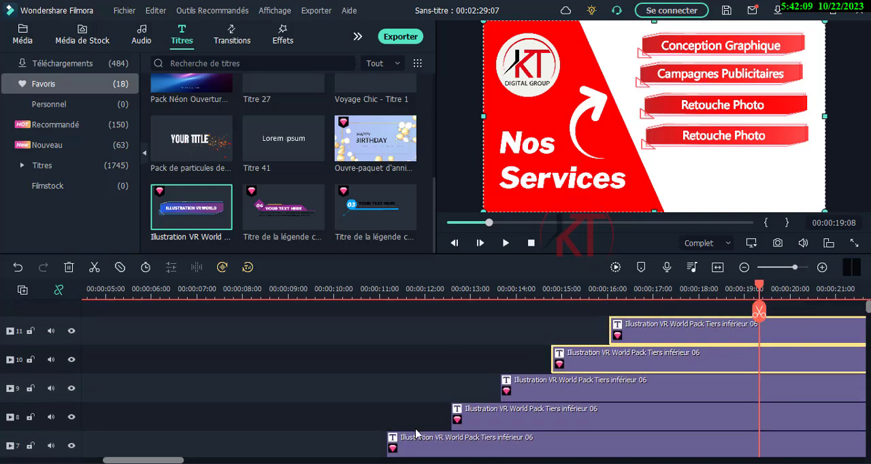
{"action": "left_click_drag", "start_coordinate": [178, 462], "coordinate": [196, 462]}
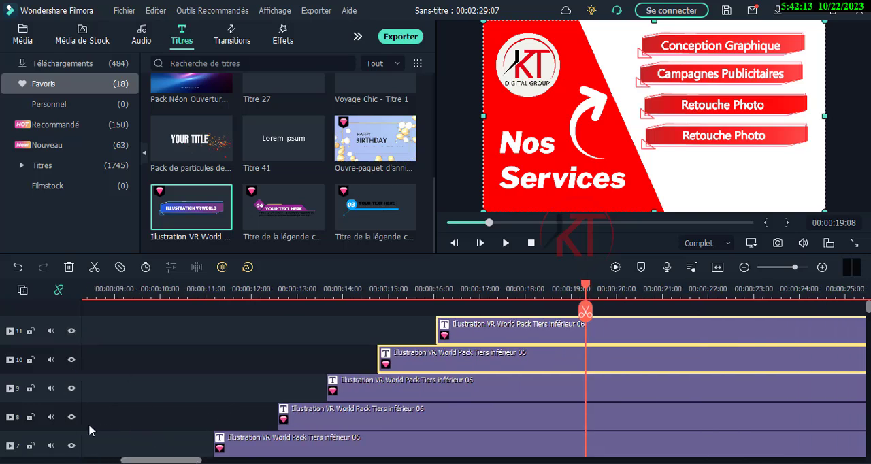
- Toggle the visibility of tracks 9 and 10 to isolate the overlapping banners, leaving only track 9 hidden
{"action": "left_click", "coordinate": [71, 389]}
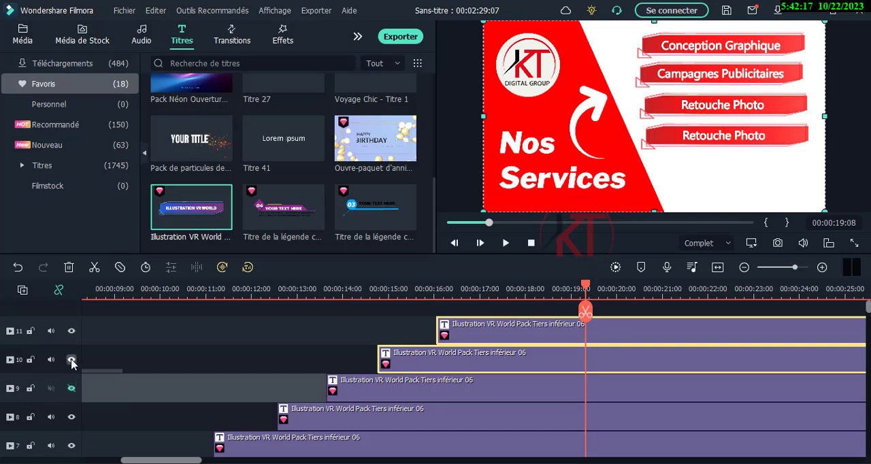
{"action": "left_click", "coordinate": [72, 361]}
{"action": "left_click", "coordinate": [72, 361]}
{"action": "left_click", "coordinate": [71, 361]}
{"action": "left_click", "coordinate": [71, 390]}
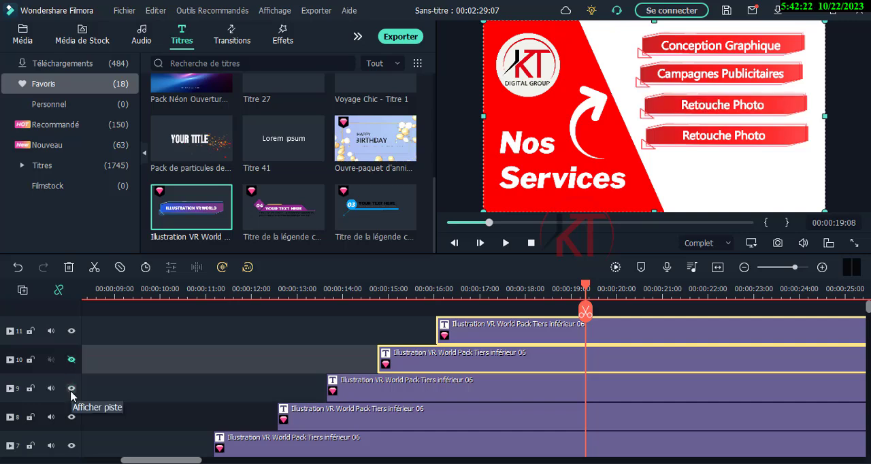
{"action": "left_click", "coordinate": [71, 390]}
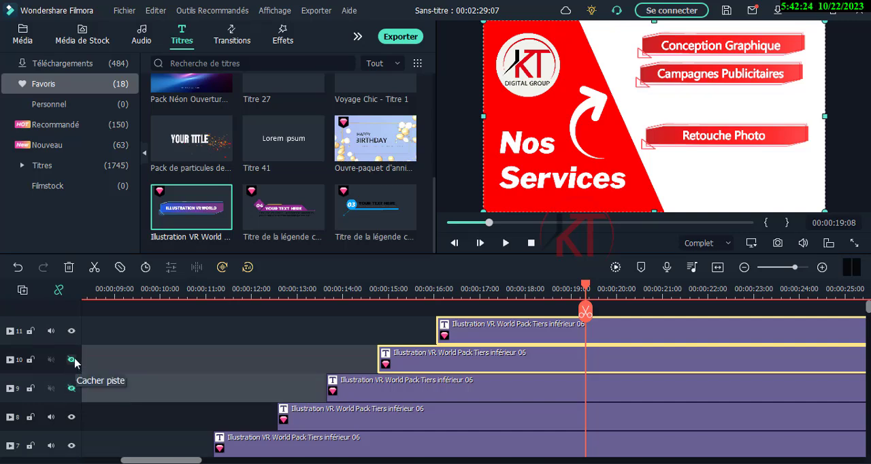
{"action": "left_click", "coordinate": [73, 362]}
{"action": "left_click", "coordinate": [71, 360]}
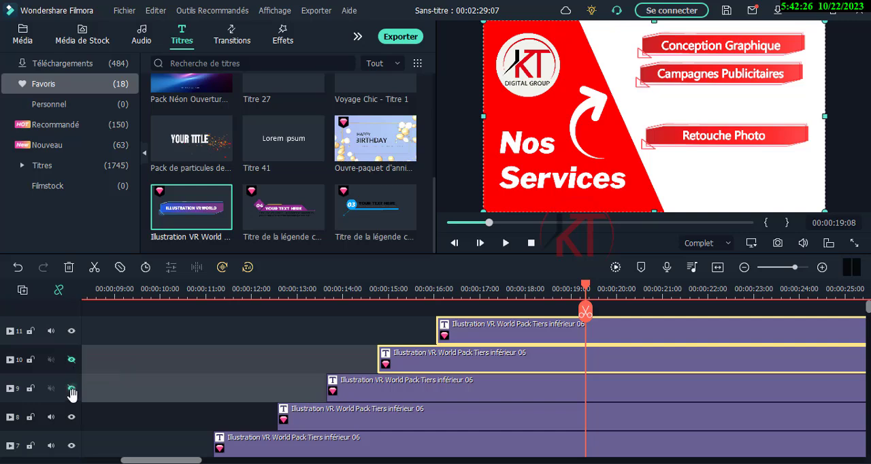
{"action": "left_click", "coordinate": [72, 390]}
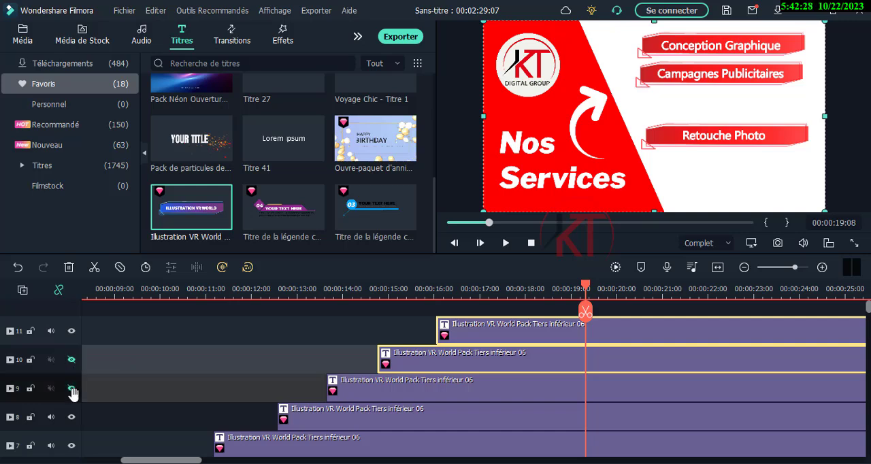
{"action": "left_click", "coordinate": [71, 360]}
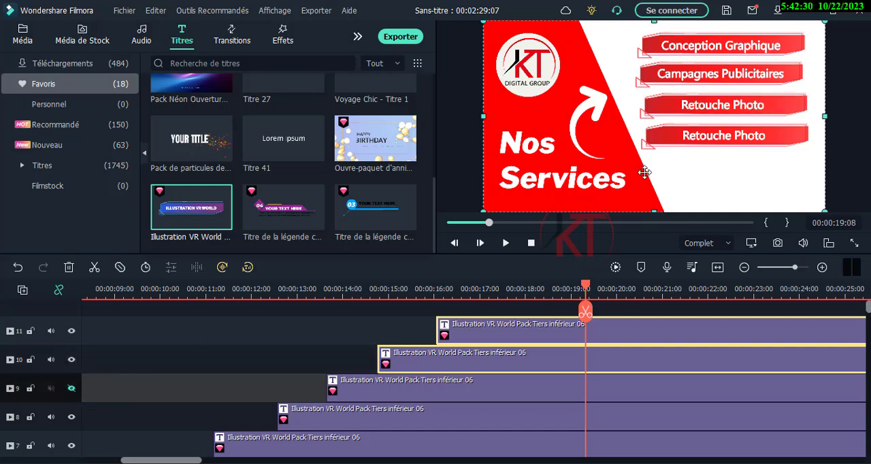
- Move the track 10 banner and its text down to the fifth position, nudge the text into alignment, and show track 9 again
{"action": "left_click", "coordinate": [786, 114]}
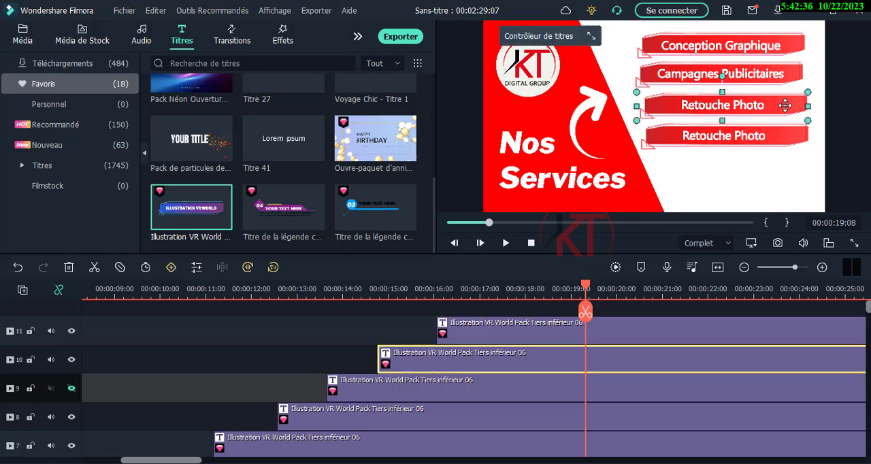
{"action": "mouse_move", "coordinate": [753, 105]}
{"action": "left_mouse_down"}
{"action": "mouse_move", "coordinate": [775, 116]}
{"action": "mouse_move", "coordinate": [787, 165]}
{"action": "left_mouse_up"}
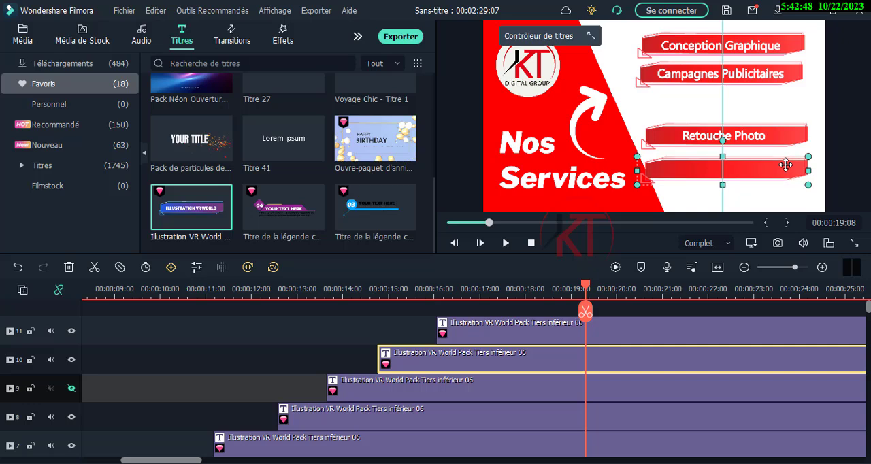
{"action": "left_click", "coordinate": [744, 102]}
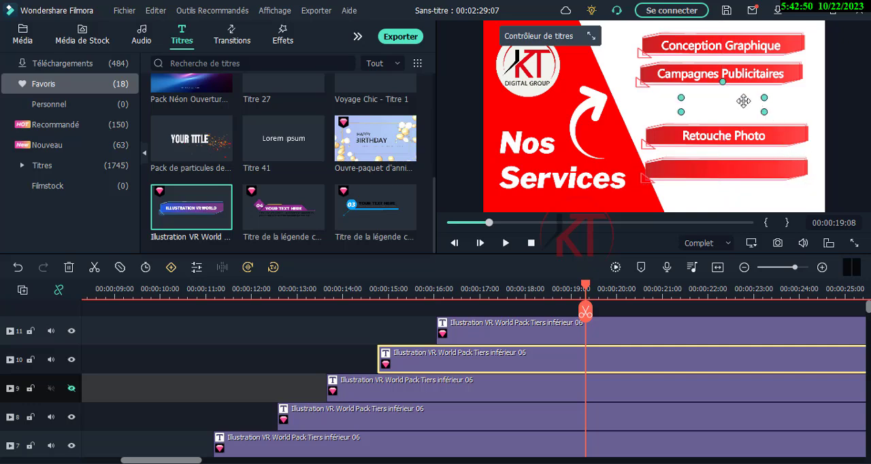
{"action": "left_click_drag", "start_coordinate": [739, 107], "coordinate": [740, 164]}
{"action": "key", "text": "Down"}
{"action": "key", "text": "Down"}
{"action": "key", "text": "Down"}
{"action": "key", "text": "Down"}
{"action": "key", "text": "Down"}
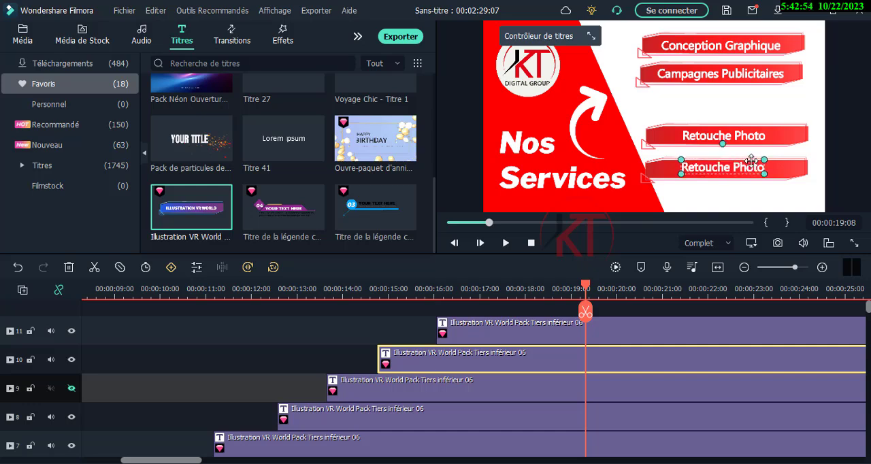
{"action": "key", "text": "Down"}
{"action": "key", "text": "Down"}
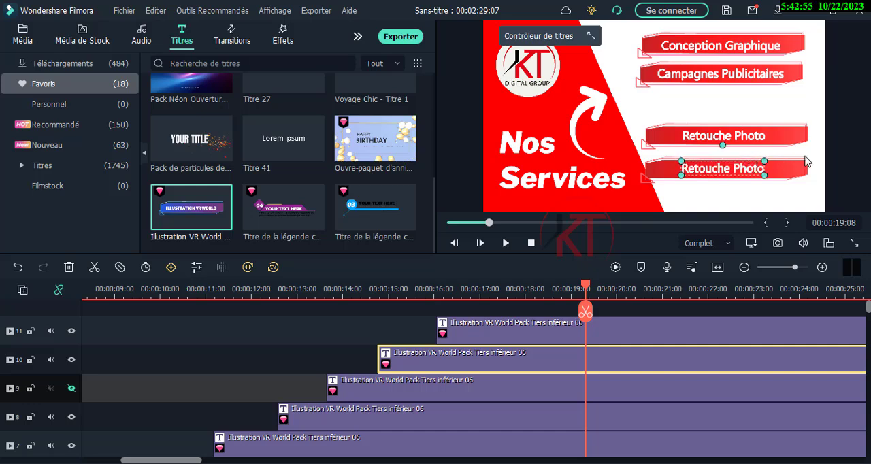
{"action": "left_click", "coordinate": [72, 389]}
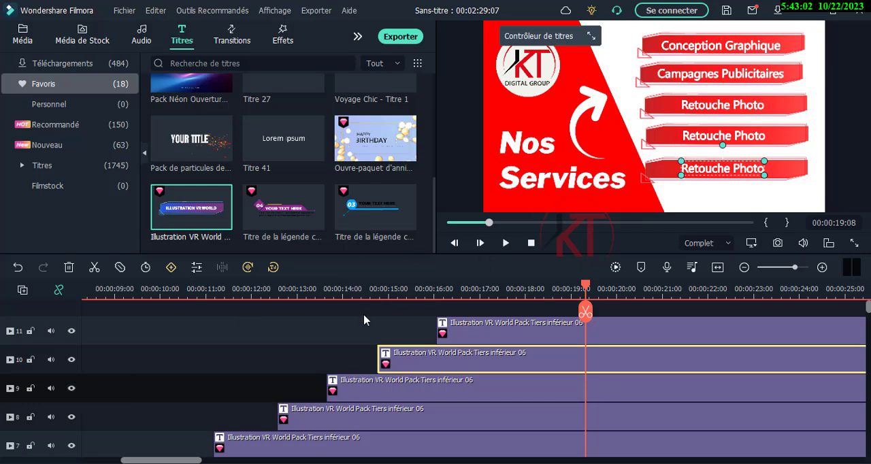
- Play back the scene from about 12.5 s to check the order in which the five banners enter
{"action": "left_click_drag", "start_coordinate": [587, 299], "coordinate": [277, 312]}
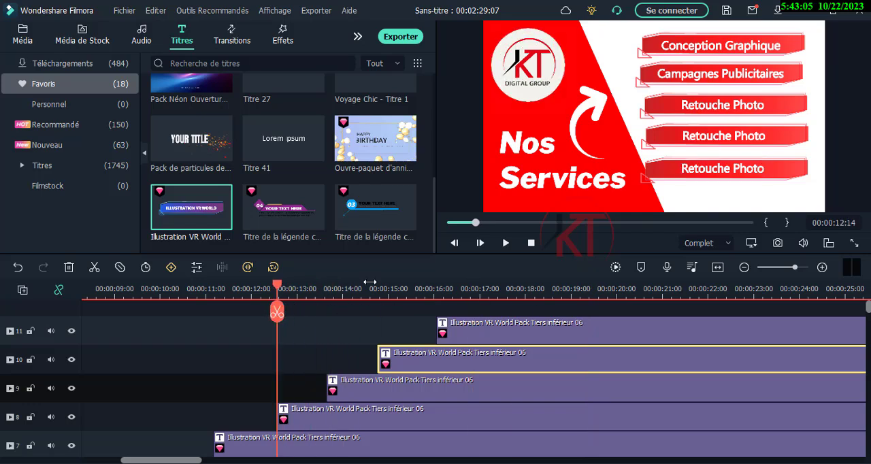
{"action": "left_click", "coordinate": [506, 244]}
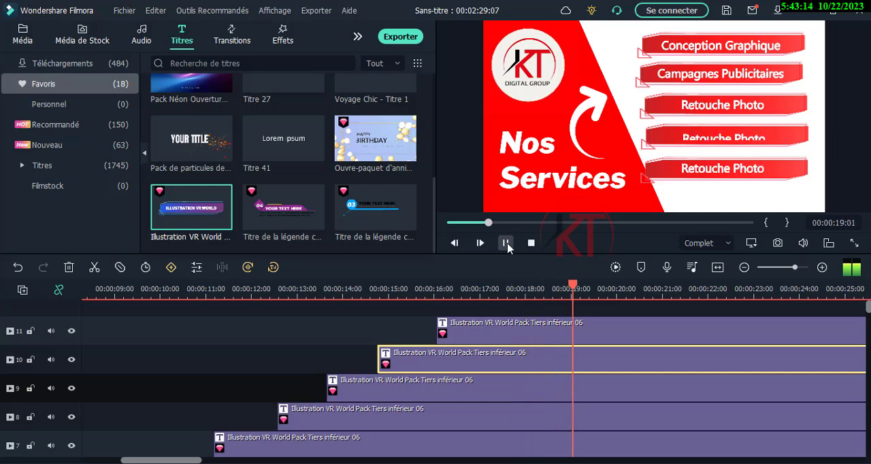
{"action": "left_click", "coordinate": [506, 243]}
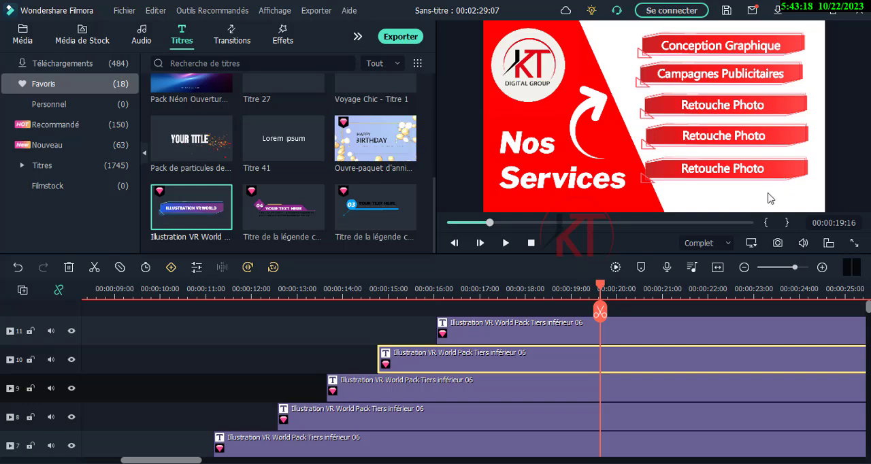
- Swap the clips on tracks 10 and 11 so the fourth banner starts at about 14.8 s and the fifth at about 16 s
{"action": "left_click", "coordinate": [740, 176]}
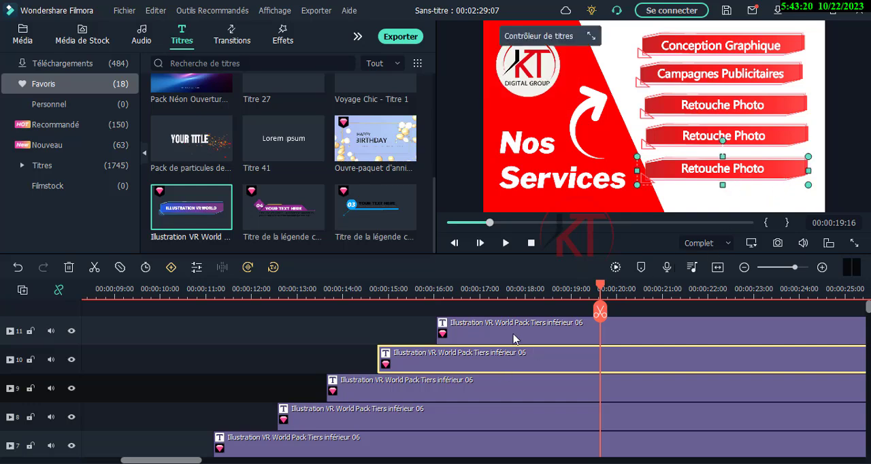
{"action": "left_click_drag", "start_coordinate": [492, 362], "coordinate": [496, 322]}
{"action": "left_click_drag", "start_coordinate": [489, 365], "coordinate": [397, 387]}
{"action": "left_click", "coordinate": [422, 332]}
{"action": "left_click_drag", "start_coordinate": [422, 331], "coordinate": [475, 362]}
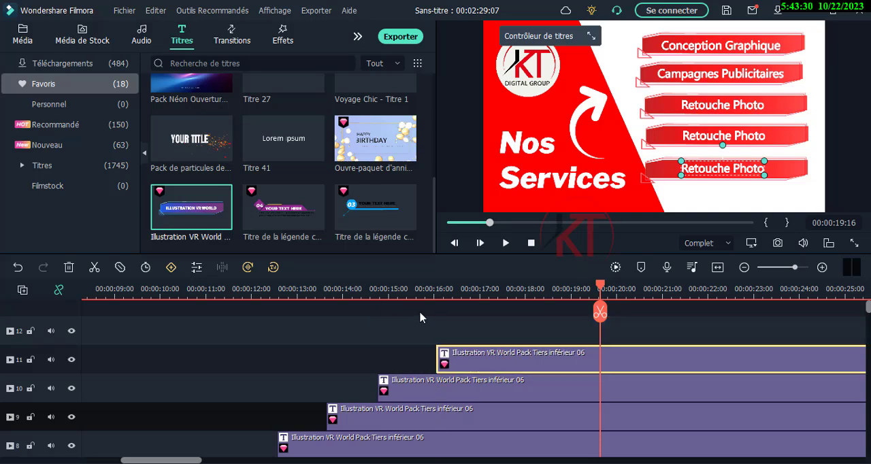
- Move the playhead to 00:00:17:24 and open the fourth banner's text for editing
{"action": "left_click", "coordinate": [383, 294]}
{"action": "left_click_drag", "start_coordinate": [386, 292], "coordinate": [525, 305]}
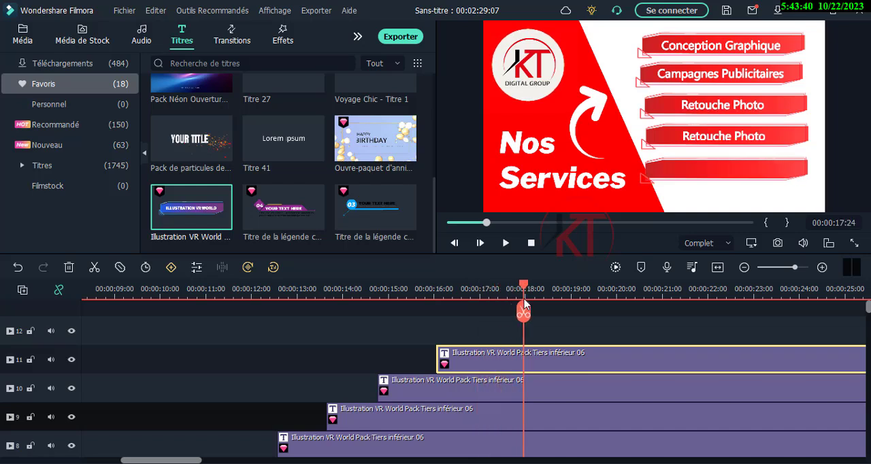
{"action": "left_click", "coordinate": [697, 139]}
{"action": "double_click", "coordinate": [692, 136]}
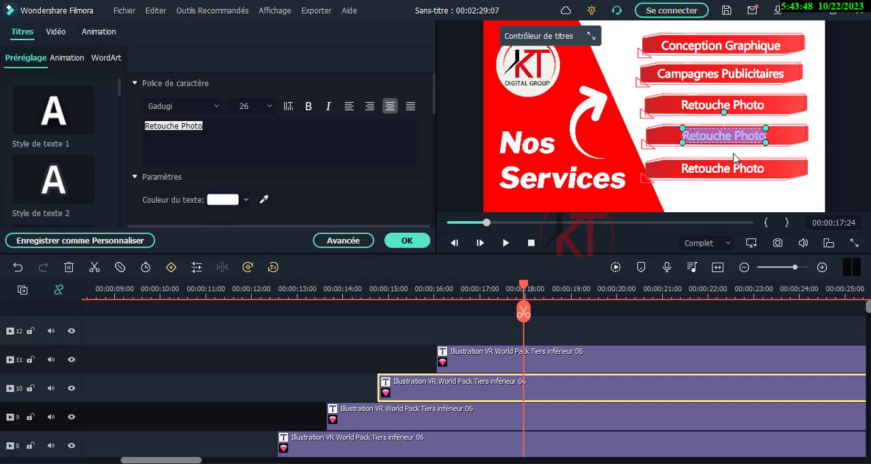
{"action": "type", "text": "M"}
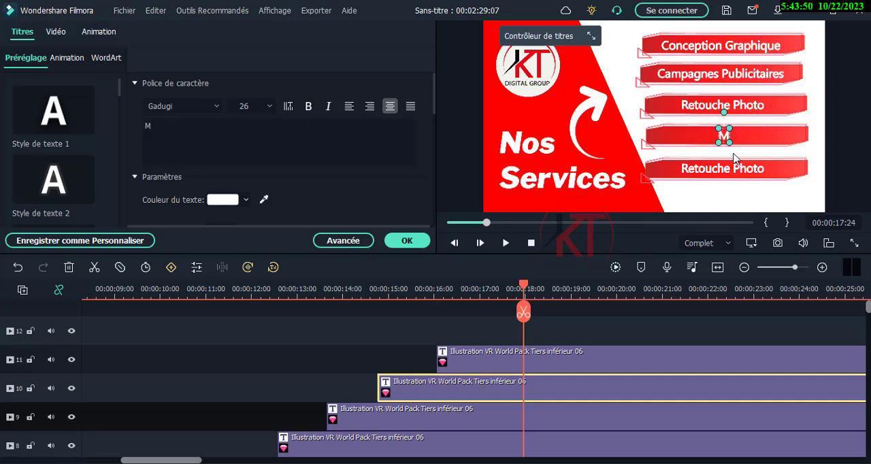
{"action": "type", "text": "onta"}
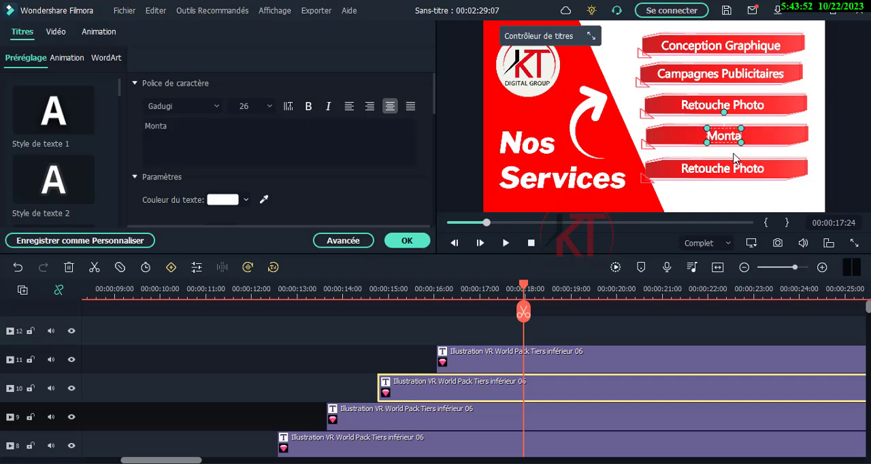
{"action": "type", "text": "ge Vi"}
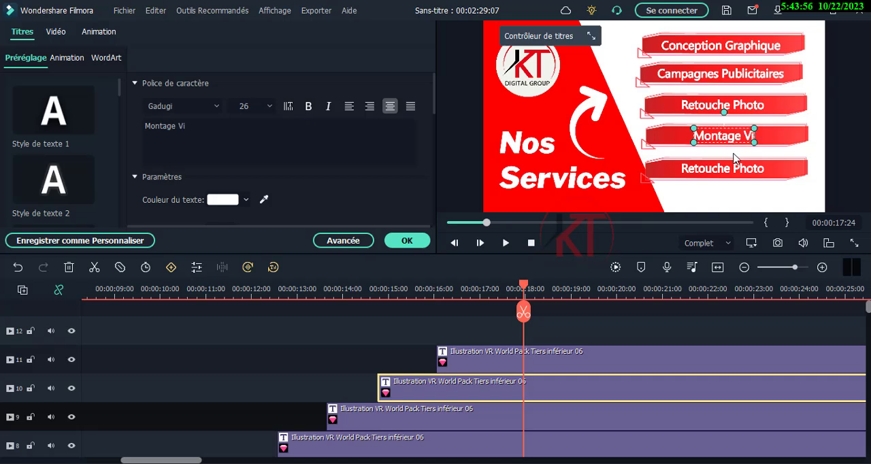
{"action": "key", "text": "BackSpace"}
{"action": "key", "text": "BackSpace"}
{"action": "key", "text": "BackSpace"}
{"action": "key", "text": "BackSpace"}
{"action": "key", "text": "BackSpace"}
{"action": "key", "text": "BackSpace"}
{"action": "key", "text": "BackSpace"}
{"action": "key", "text": "BackSpace"}
{"action": "key", "text": "BackSpace"}
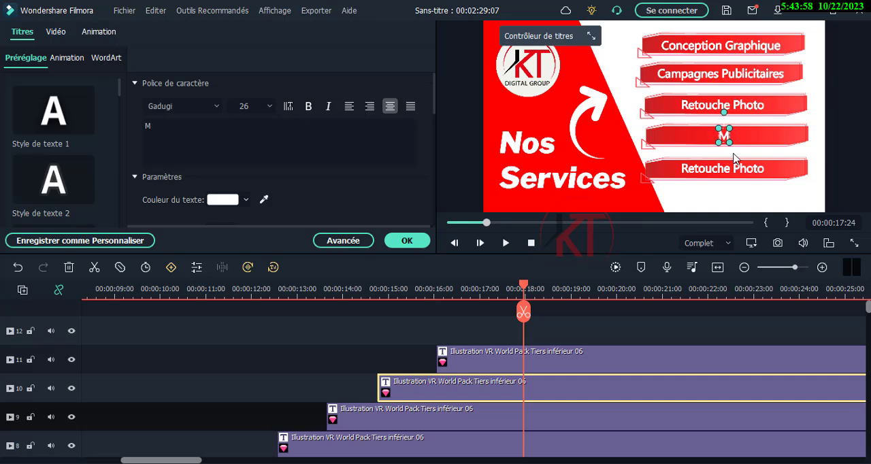
{"action": "key", "text": "BackSpace"}
- Set the fourth banner's text to "Spots Vidéos"
{"action": "type", "text": "S"}
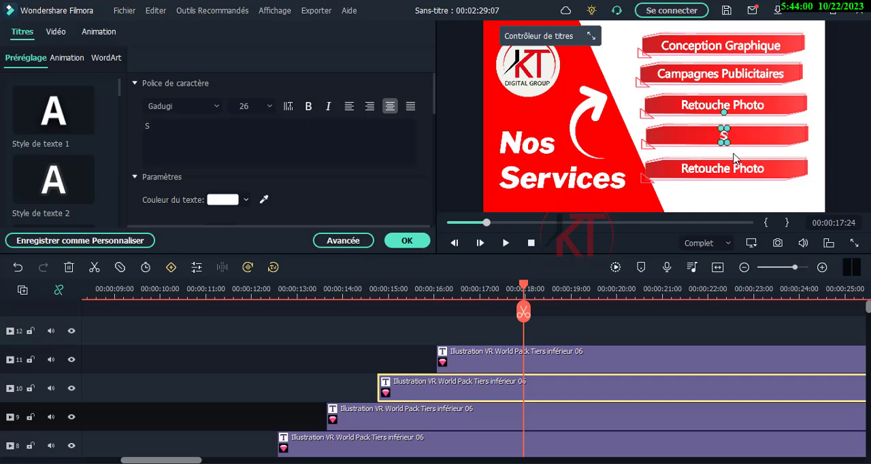
{"action": "type", "text": "pot"}
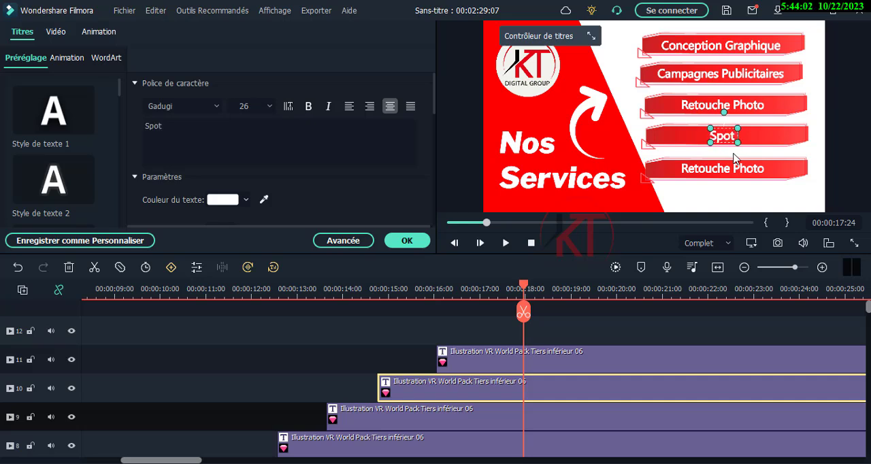
{"action": "type", "text": "s Vid"}
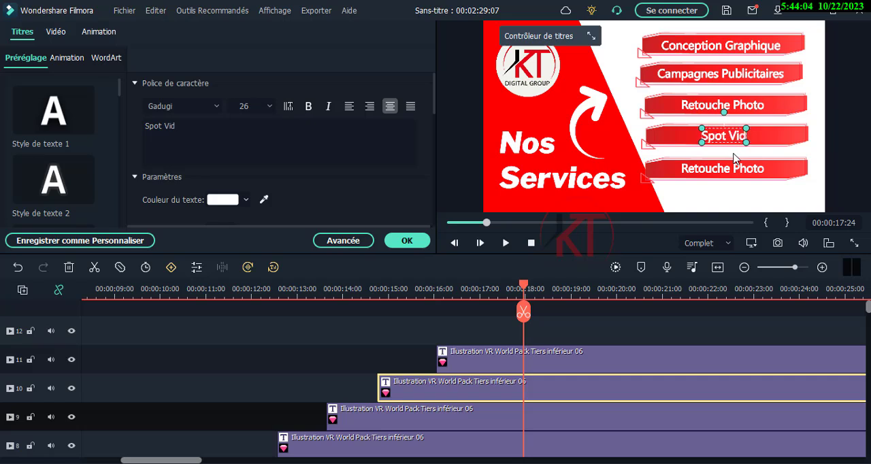
{"action": "type", "text": "éos"}
{"action": "key", "text": "Left"}
{"action": "key", "text": "Left"}
{"action": "key", "text": "Left"}
{"action": "key", "text": "Left"}
{"action": "key", "text": "Left"}
{"action": "key", "text": "Left"}
{"action": "key", "text": "Left"}
{"action": "type", "text": "s"}
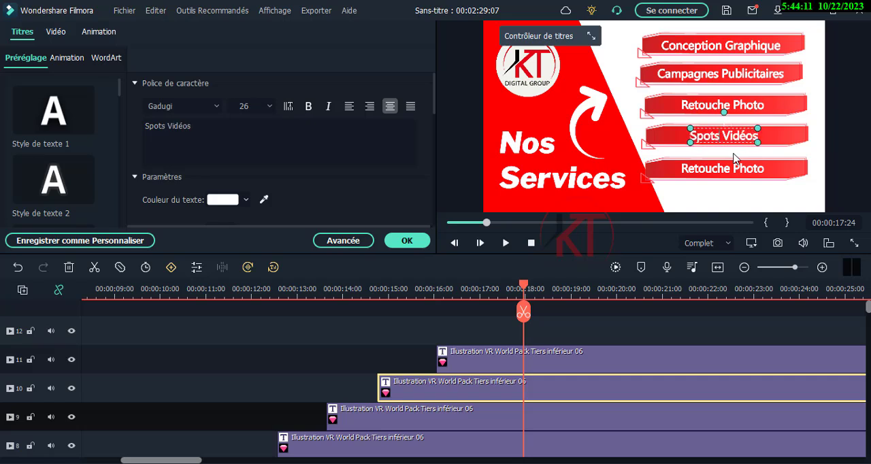
- Play back the scene from 00:00:13:16 to about 22 s to check the banners
{"action": "left_click_drag", "start_coordinate": [523, 312], "coordinate": [327, 308]}
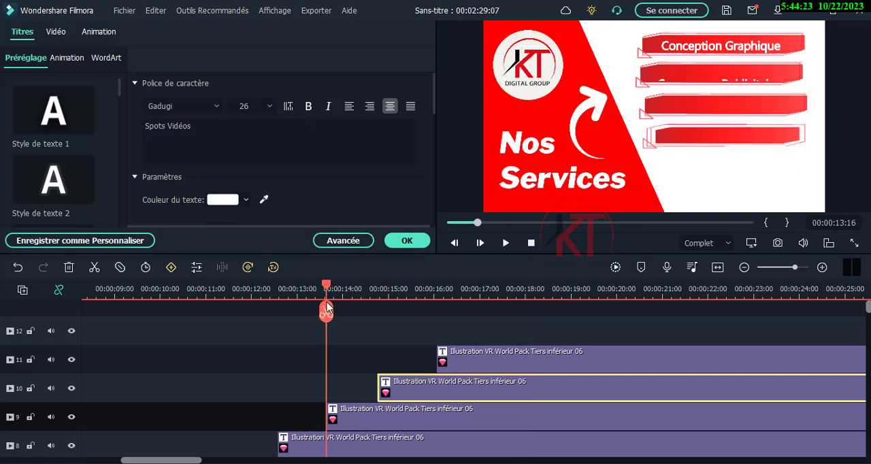
{"action": "left_click", "coordinate": [505, 244]}
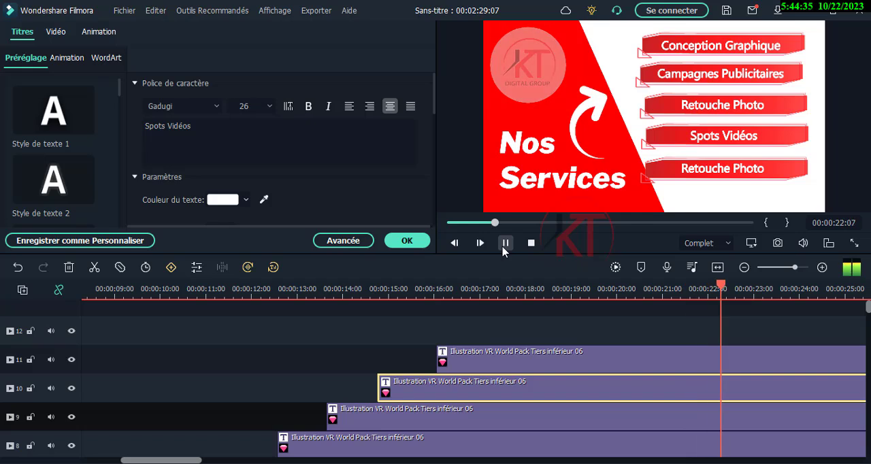
{"action": "left_click", "coordinate": [504, 247]}
- Replace the fifth banner's text with "Vente de Formation" and close the title editing
{"action": "left_click", "coordinate": [727, 169]}
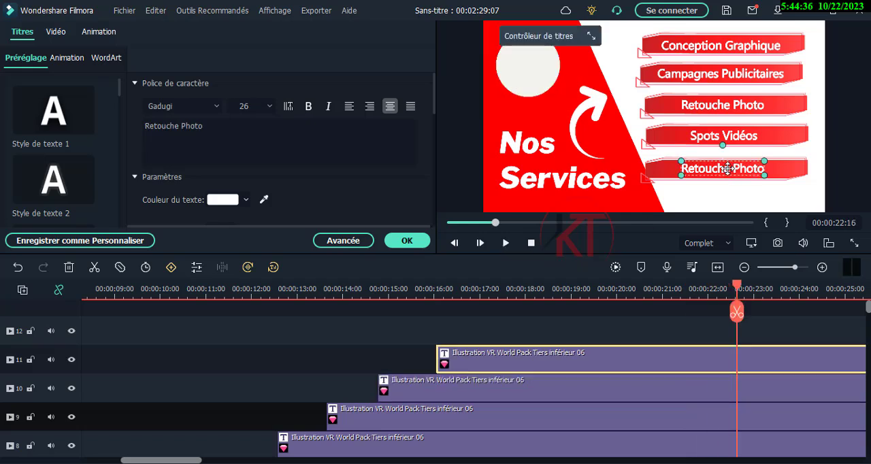
{"action": "double_click", "coordinate": [728, 169]}
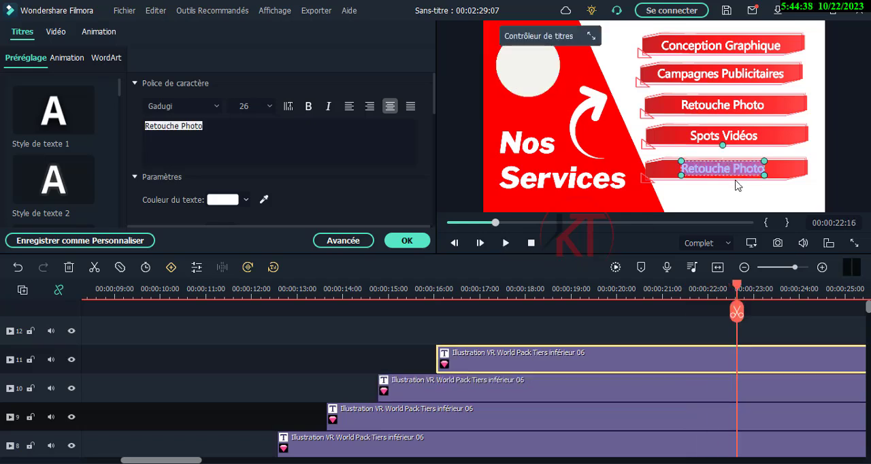
{"action": "type", "text": "Ven"}
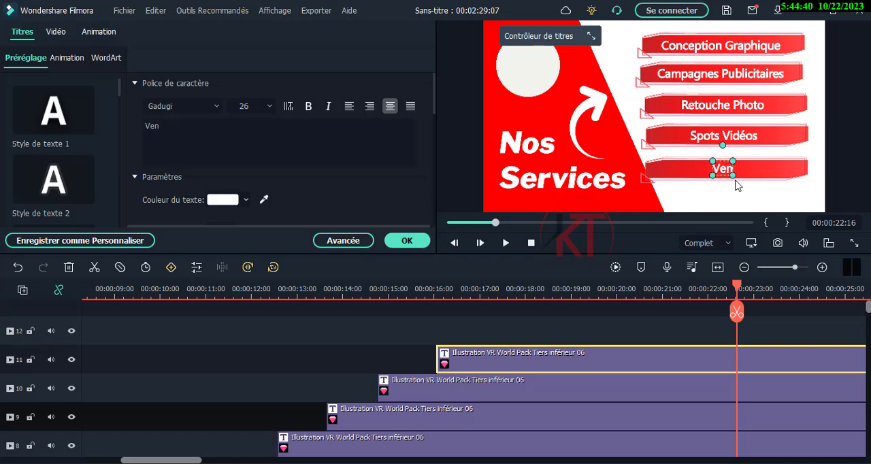
{"action": "type", "text": "te de For"}
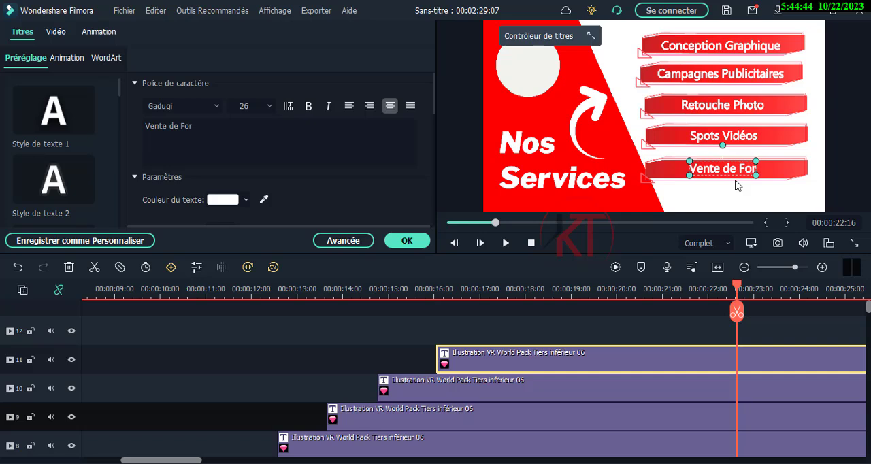
{"action": "type", "text": "mation"}
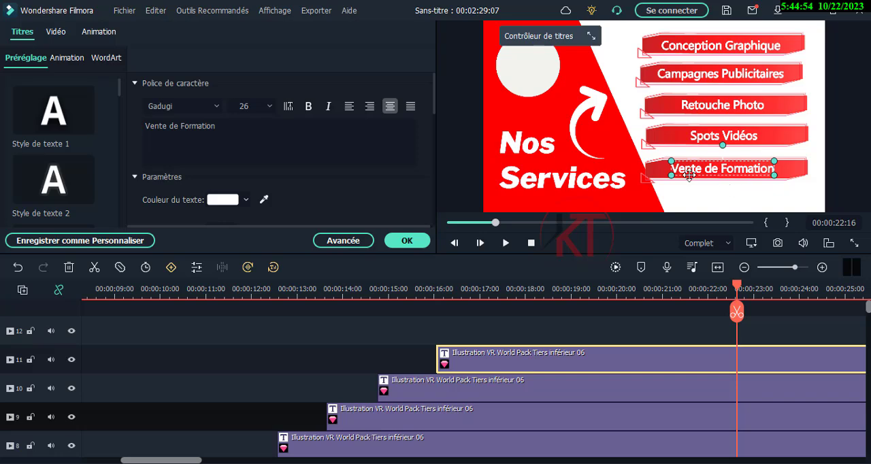
{"action": "left_click", "coordinate": [851, 179]}
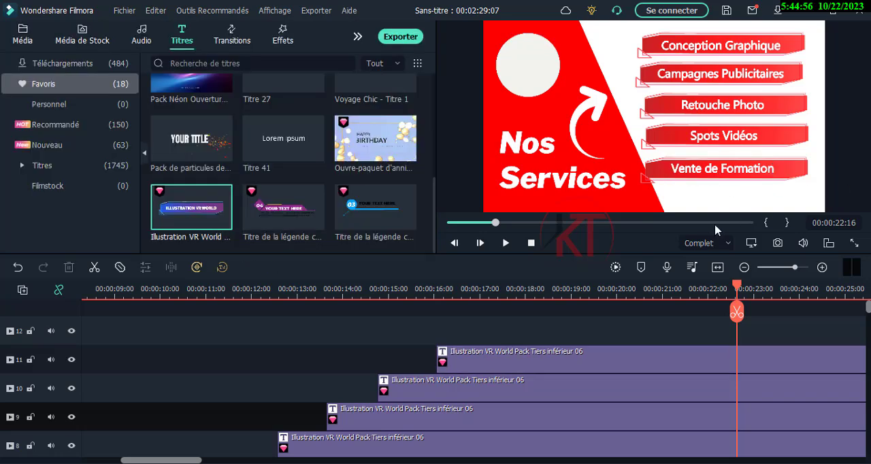
- Move the playhead back to 00:00:09:07, just before the logo clip, to review the scene
{"action": "scroll", "coordinate": [378, 402], "scroll_direction": "down", "scroll_amount": 3}
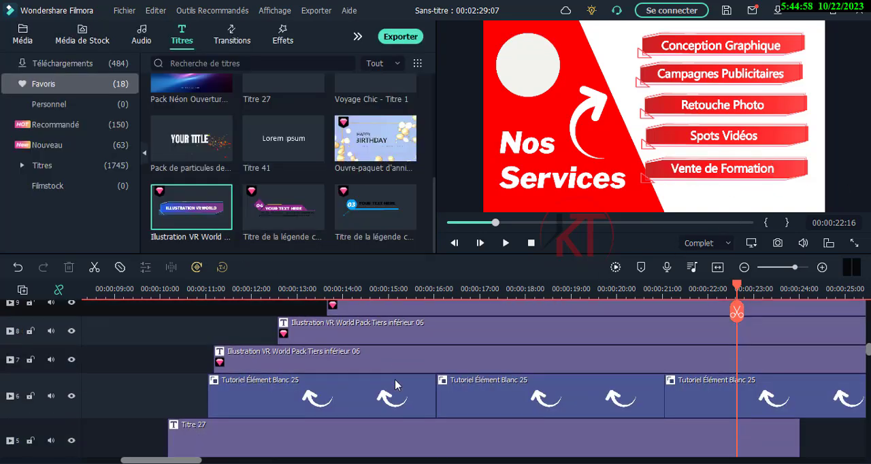
{"action": "scroll", "coordinate": [395, 379], "scroll_direction": "down", "scroll_amount": 2}
{"action": "scroll", "coordinate": [339, 347], "scroll_direction": "up", "scroll_amount": 1}
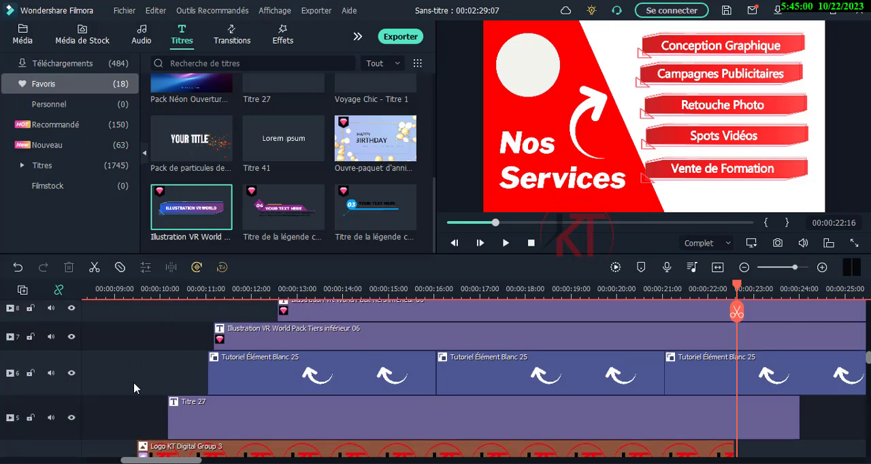
{"action": "scroll", "coordinate": [140, 385], "scroll_direction": "down", "scroll_amount": 5}
{"action": "scroll", "coordinate": [151, 363], "scroll_direction": "up", "scroll_amount": 3}
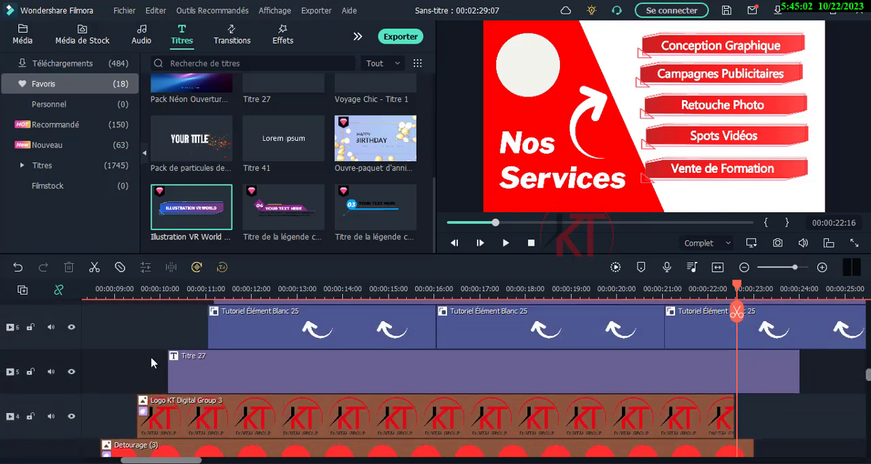
{"action": "left_click", "coordinate": [127, 289]}
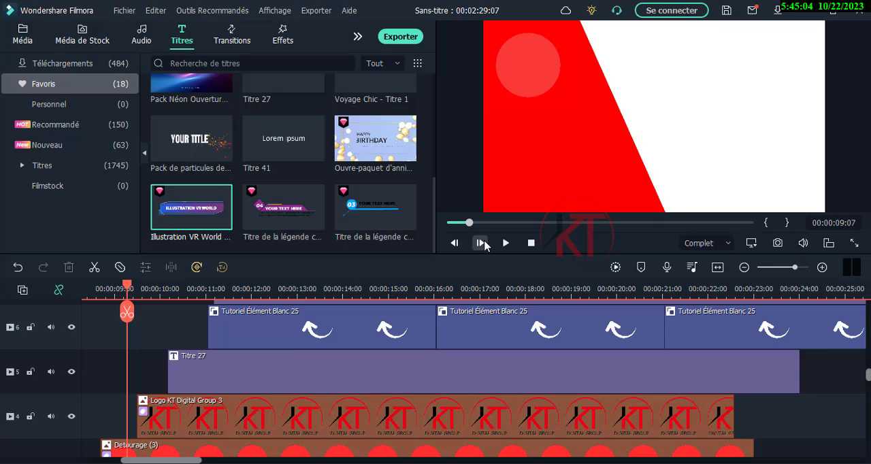